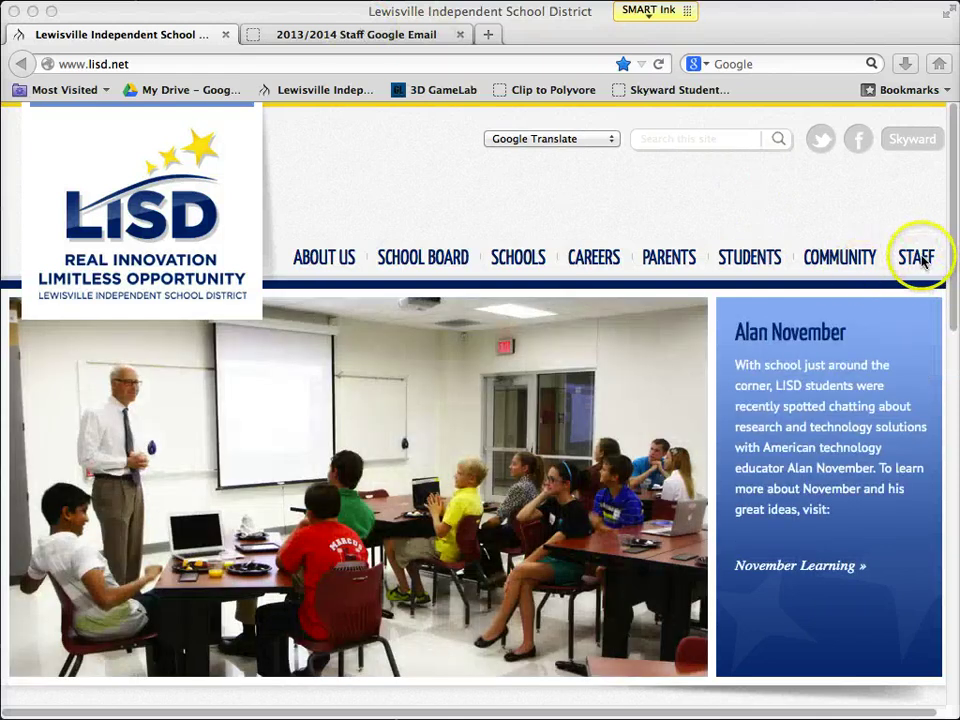
# Open Google Drive from the LISD website's staff links and bring up the items shared with the account.
pyautogui.moveTo(922, 259)
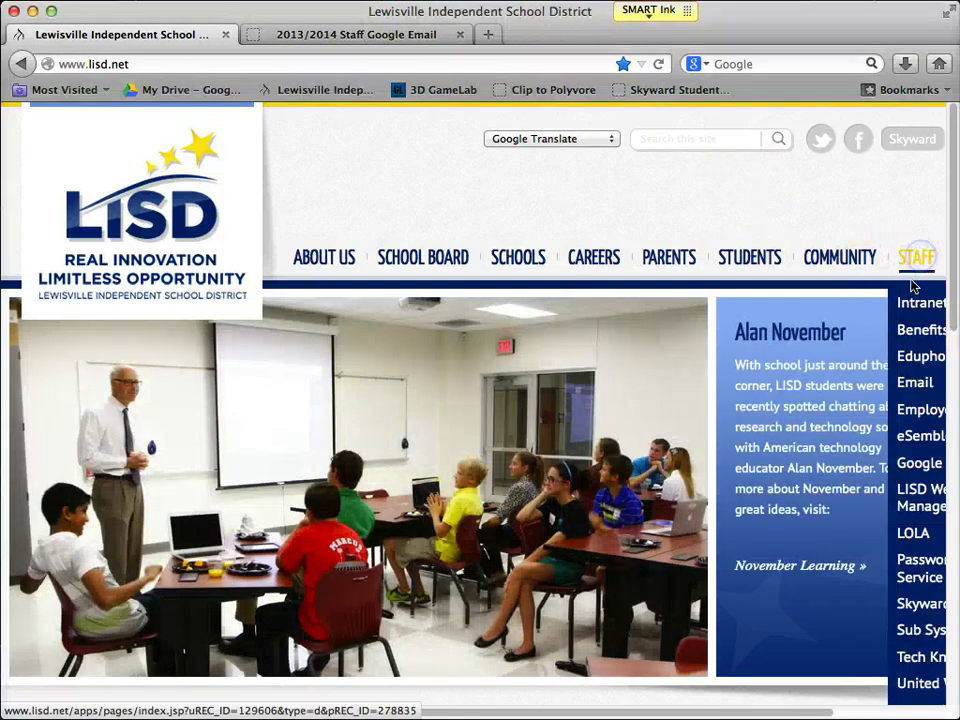
pyautogui.click(908, 466)
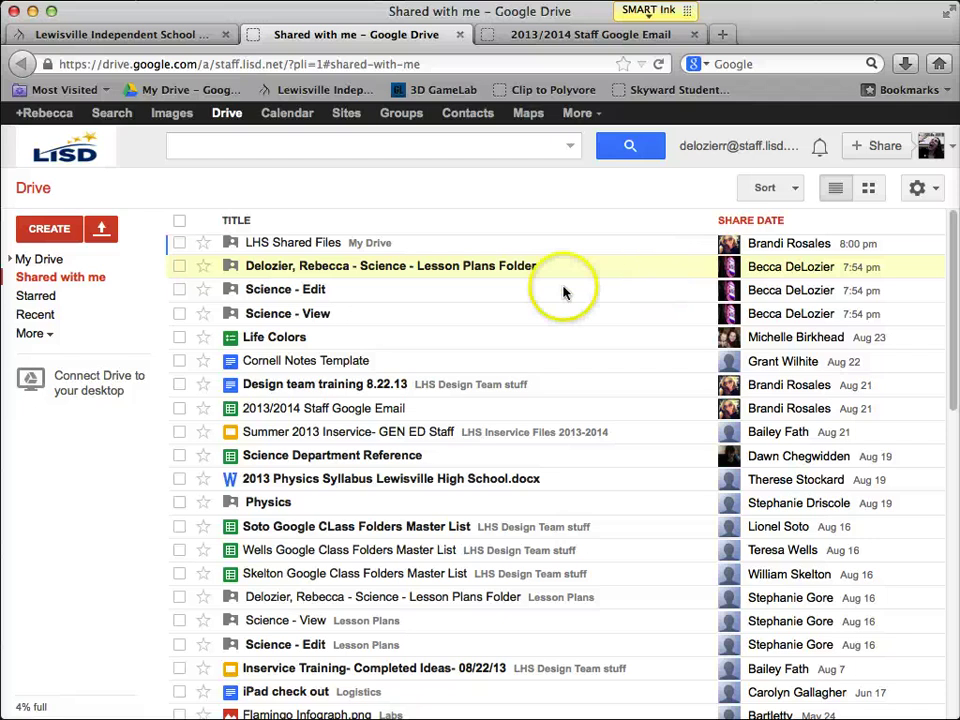
pyautogui.click(42, 263)
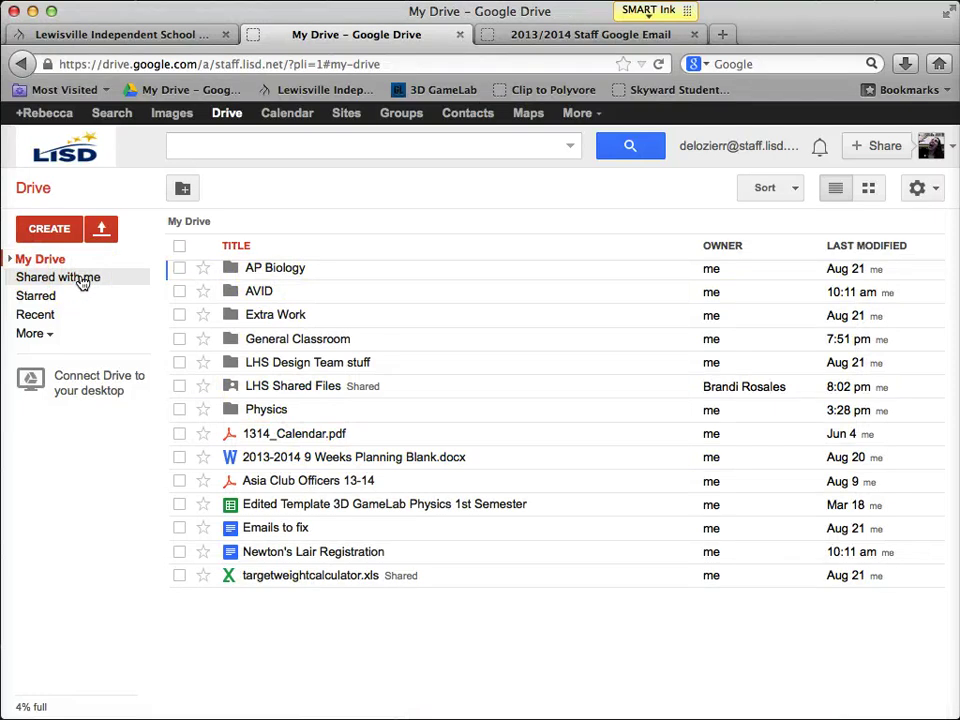
pyautogui.click(82, 280)
pyautogui.click(222, 242)
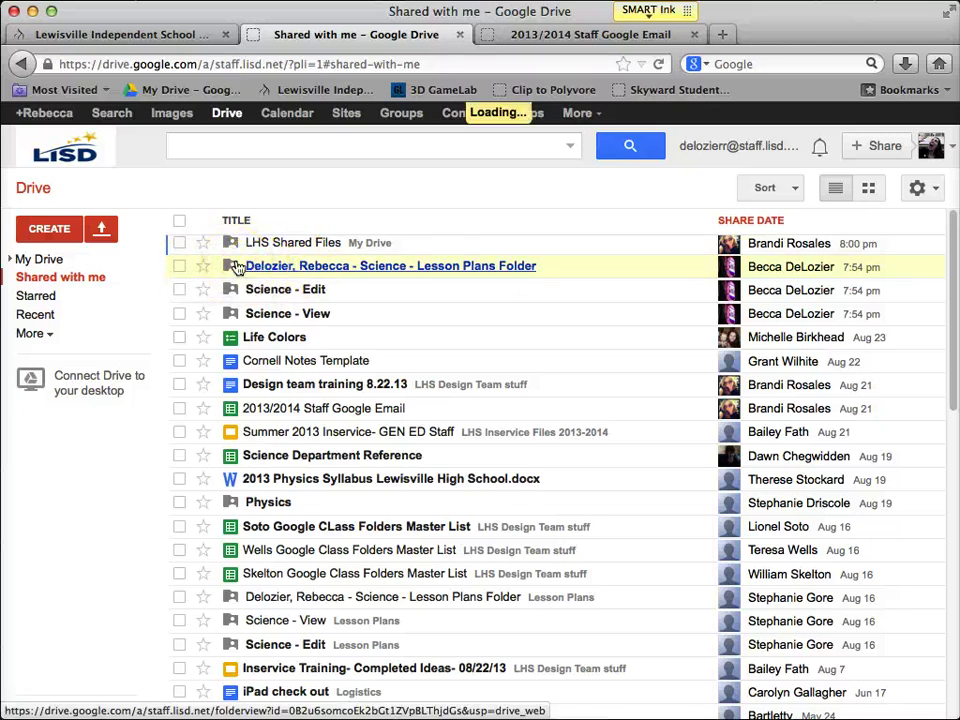
pyautogui.press('super+plus')
pyautogui.press('super+plus')
pyautogui.press('super+plus')
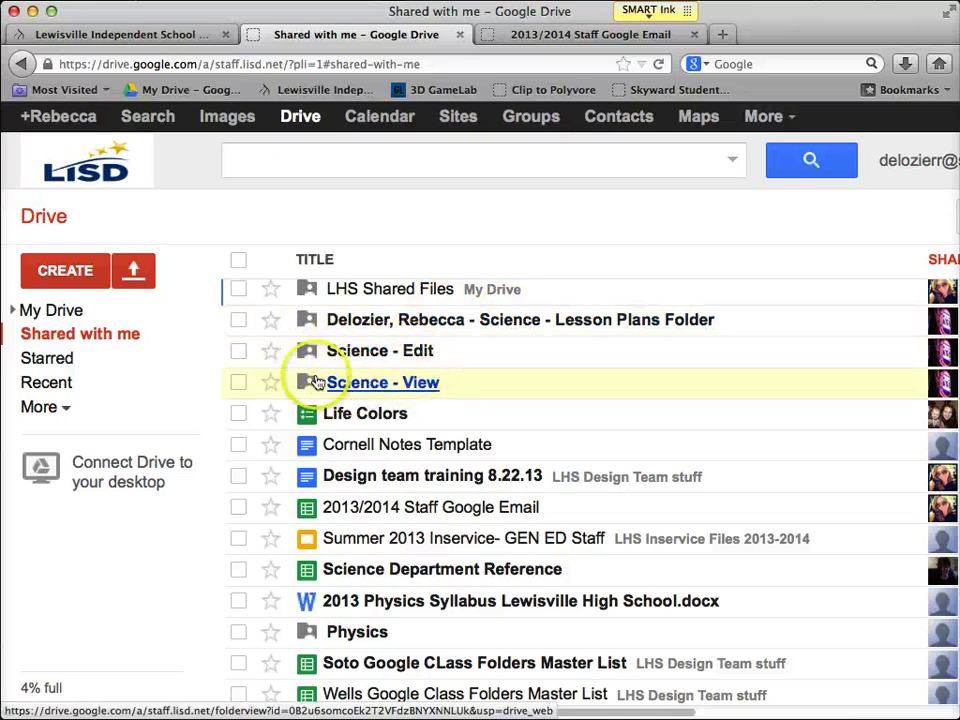
# Create a folder named "Lesson Plans 13-14" in My Drive.
pyautogui.click(48, 316)
pyautogui.click(82, 275)
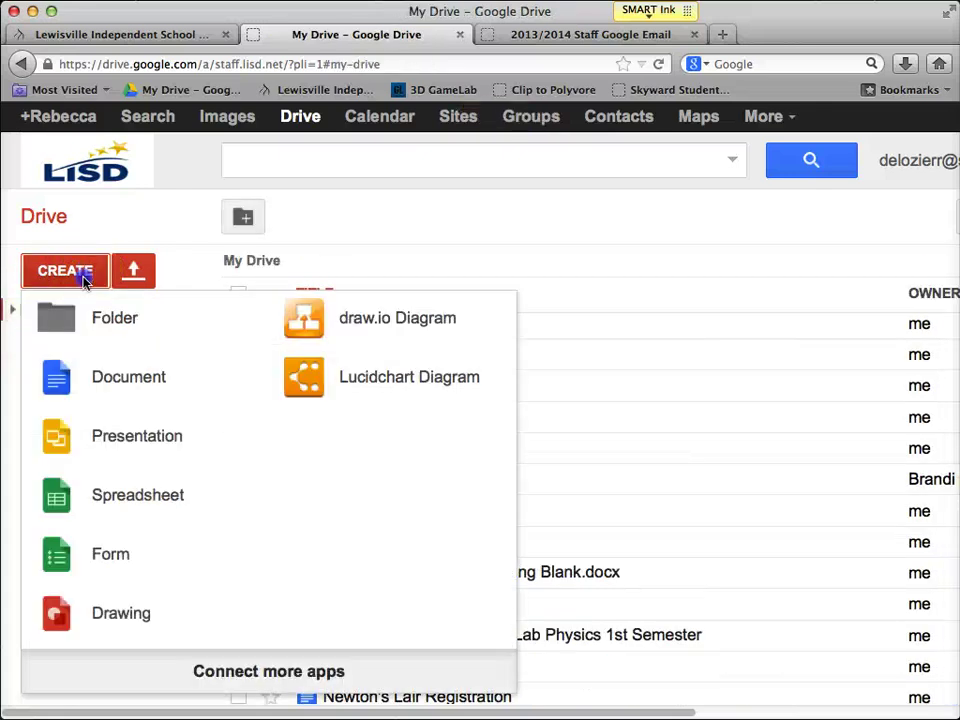
pyautogui.click(84, 329)
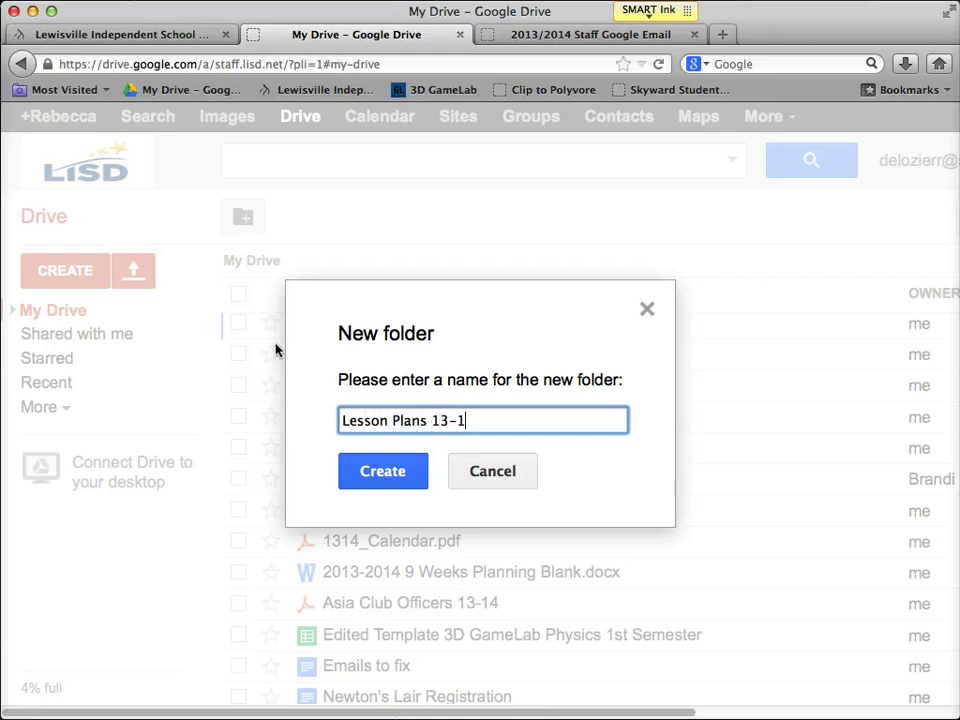
pyautogui.click(350, 421)
pyautogui.click(386, 482)
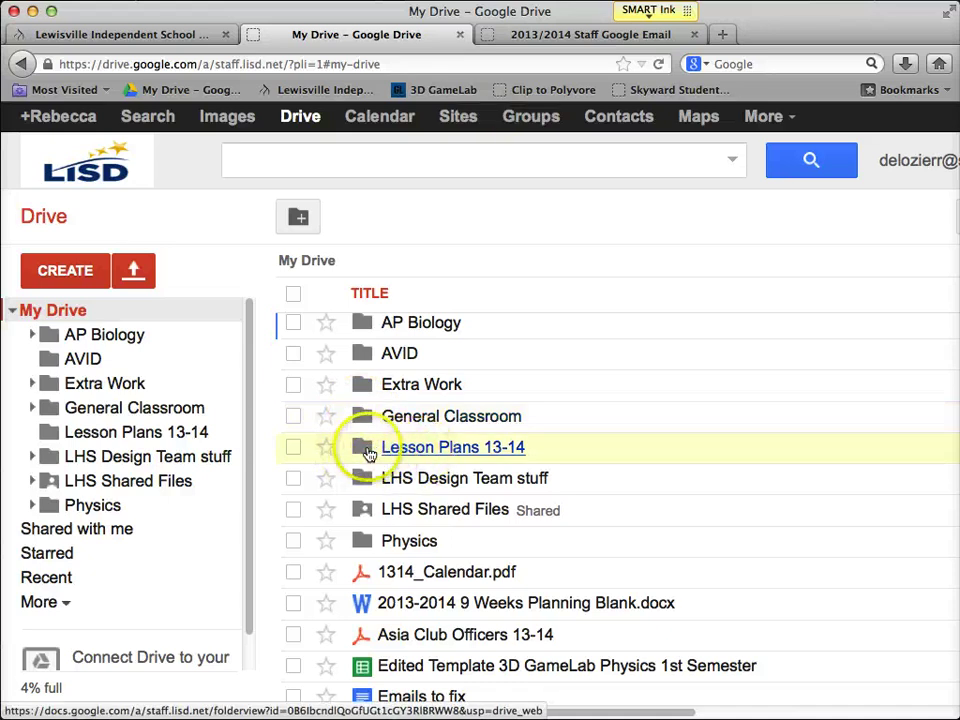
# Move the teacher's shared Science lesson plans folder, Science - Edit and Science - View into the Lesson Plans 13-14 folder.
pyautogui.click(95, 538)
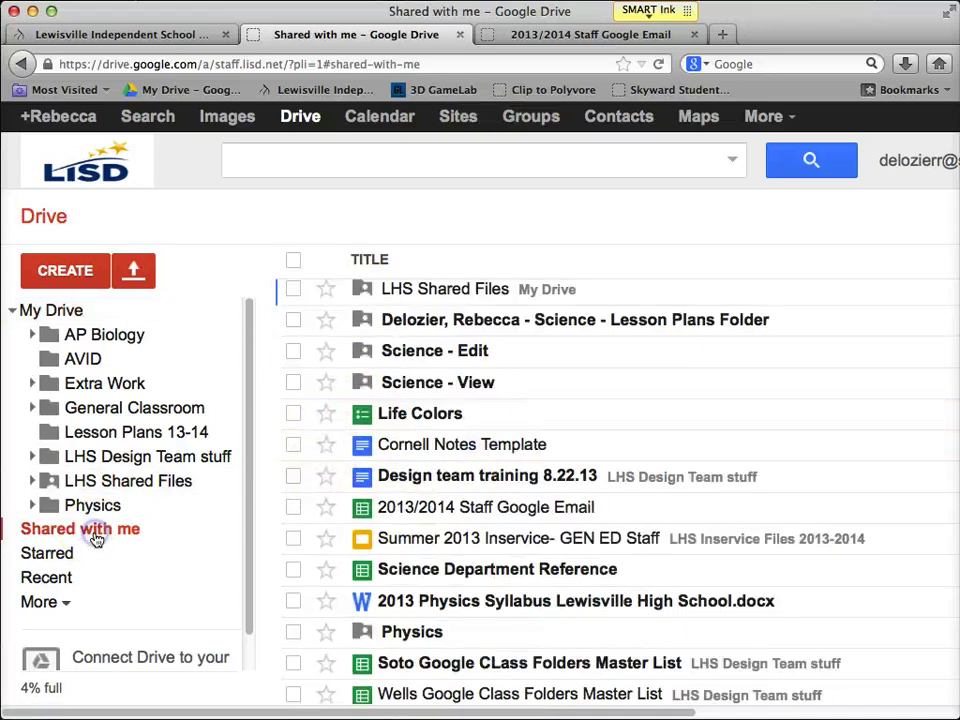
pyautogui.click(293, 321)
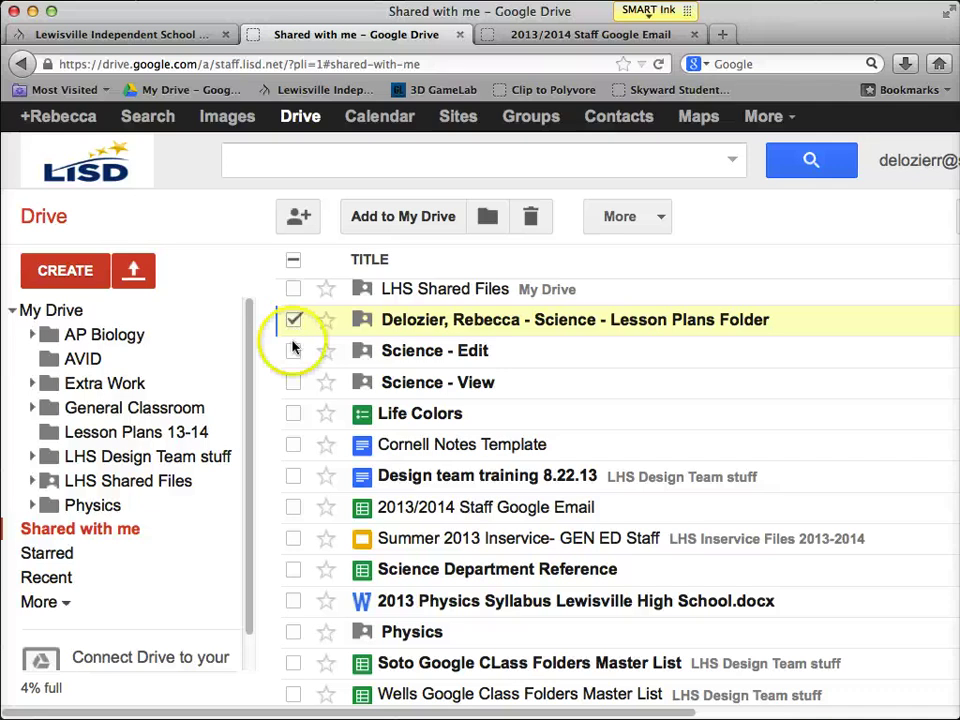
pyautogui.click(292, 354)
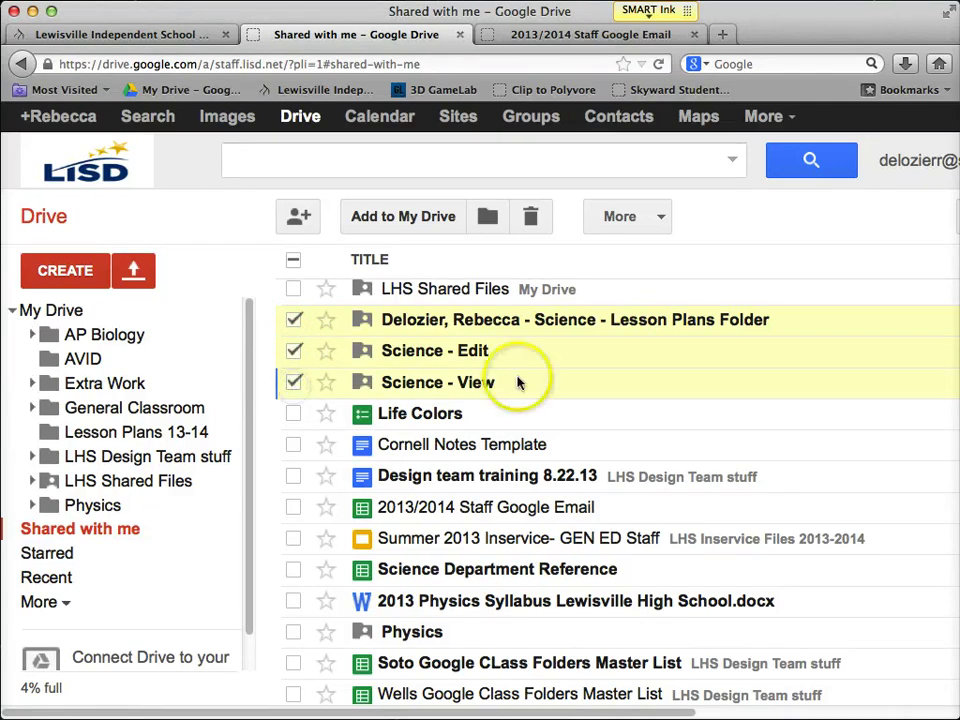
pyautogui.click(662, 218)
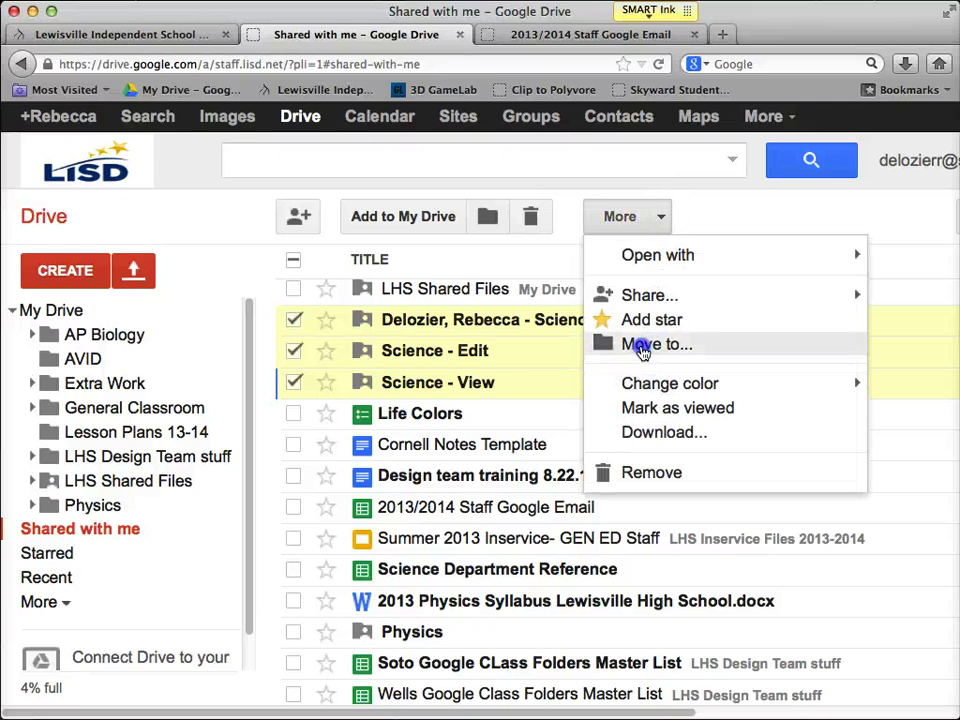
pyautogui.click(640, 345)
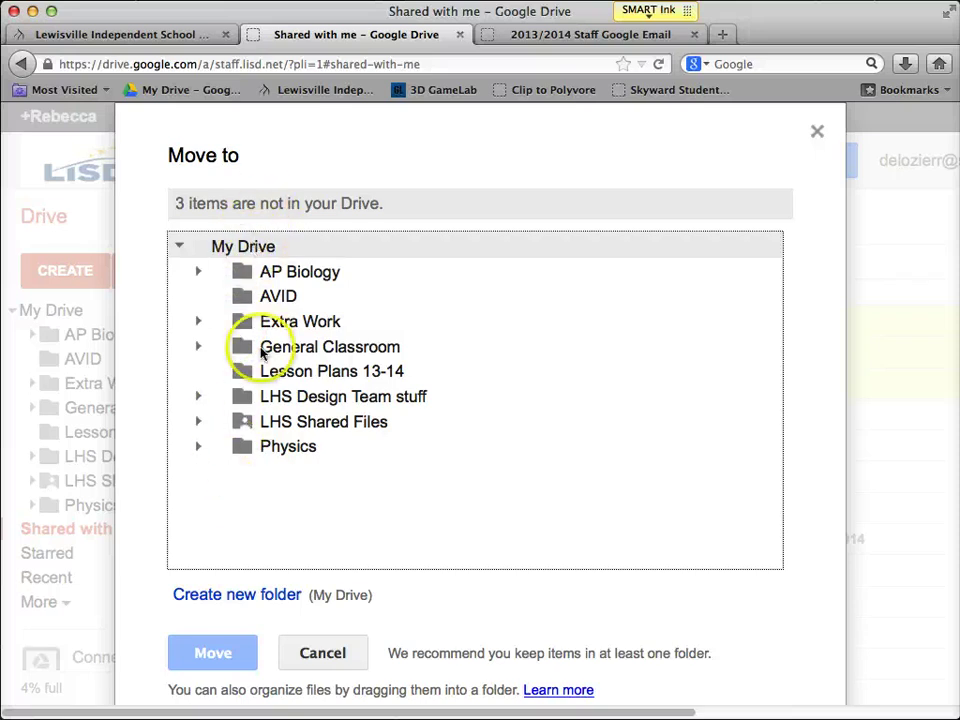
pyautogui.click(308, 375)
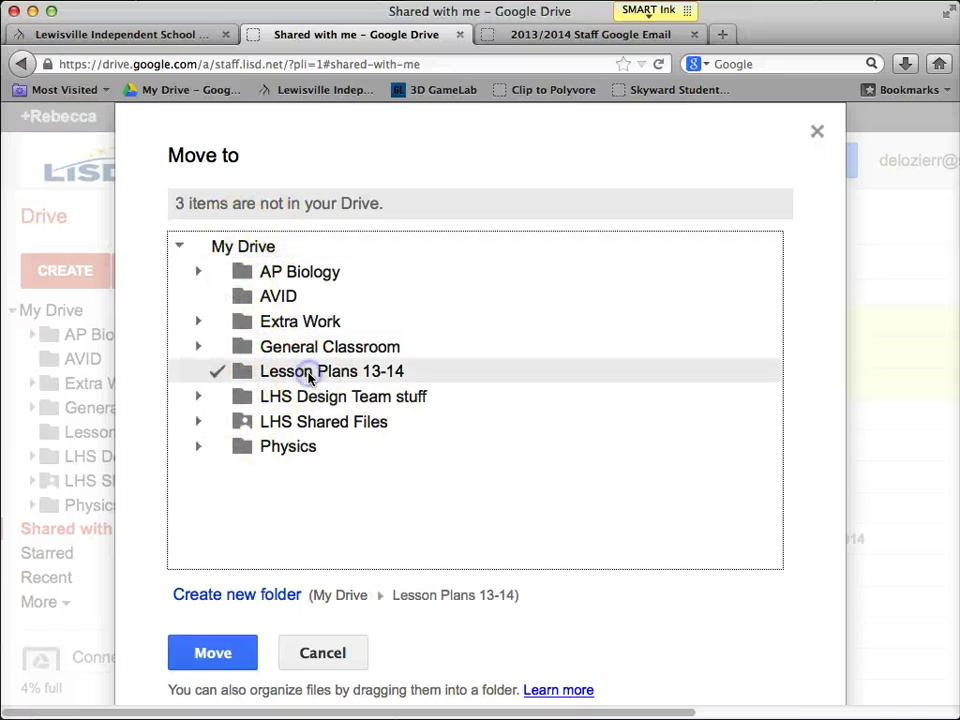
pyautogui.click(210, 653)
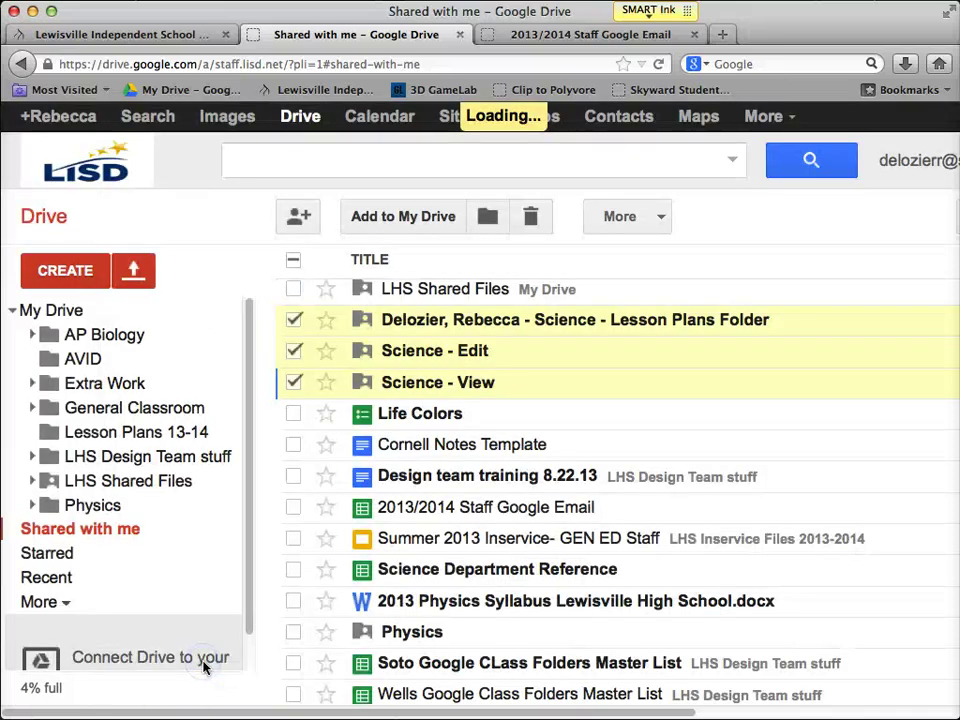
# Check the contents of Lesson Plans 13-14 and look inside the teacher's own Science lesson plans folder.
pyautogui.click(105, 431)
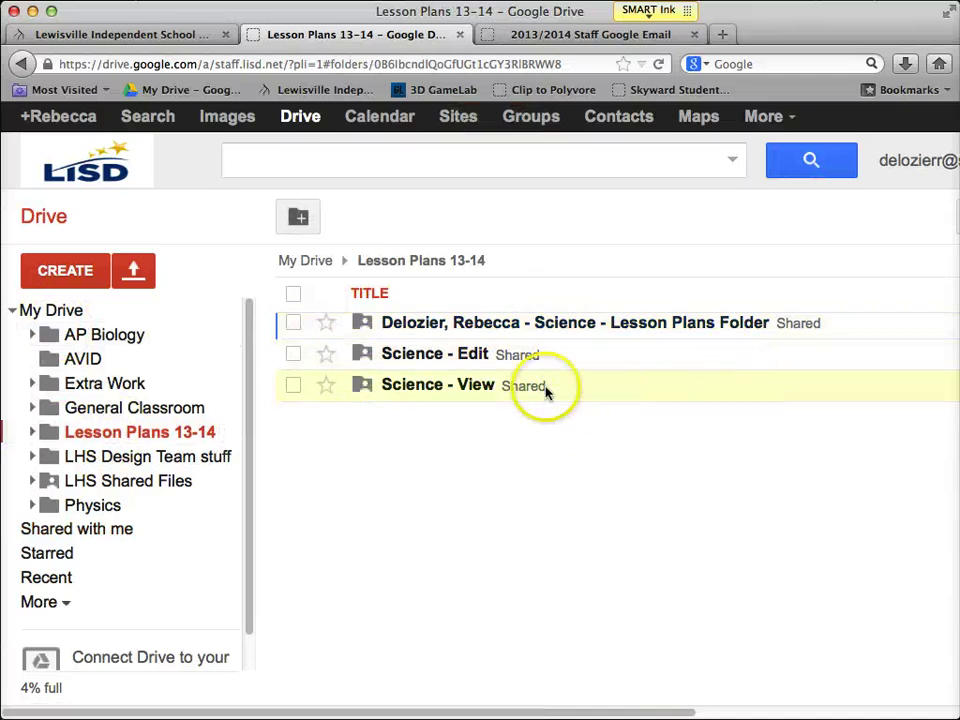
pyautogui.click(405, 325)
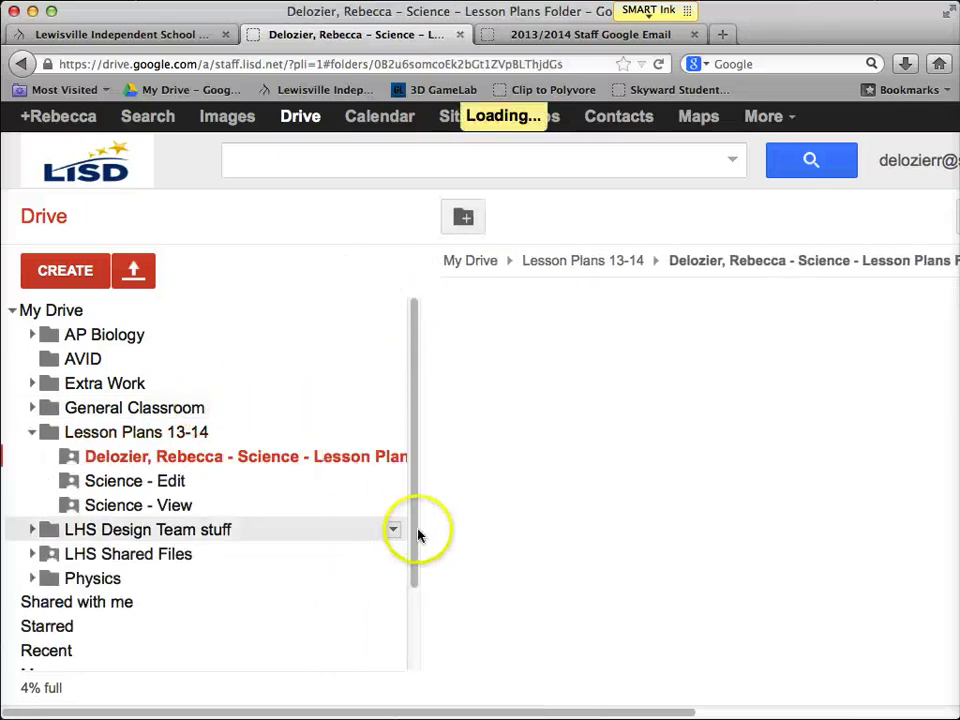
pyautogui.press('super+minus')
pyautogui.press('super+minus')
pyautogui.press('super+minus')
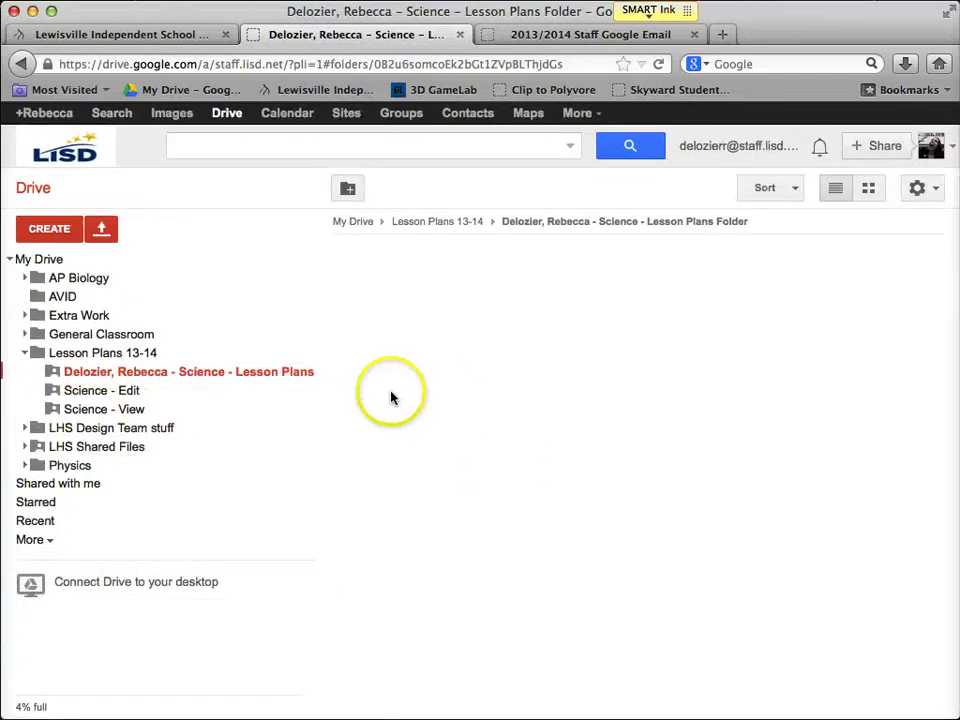
pyautogui.press('super+plus')
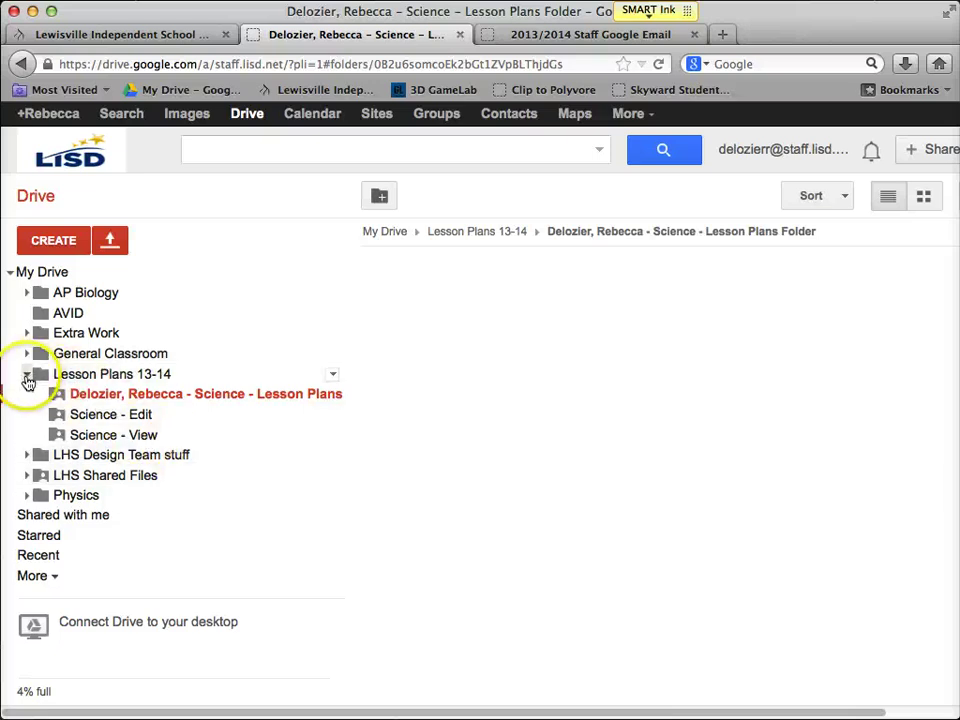
# Collapse the My Drive folder tree and open H.E.A.T. Lesson Plan Templates in the shared LHS Shared Files folder.
pyautogui.click(28, 377)
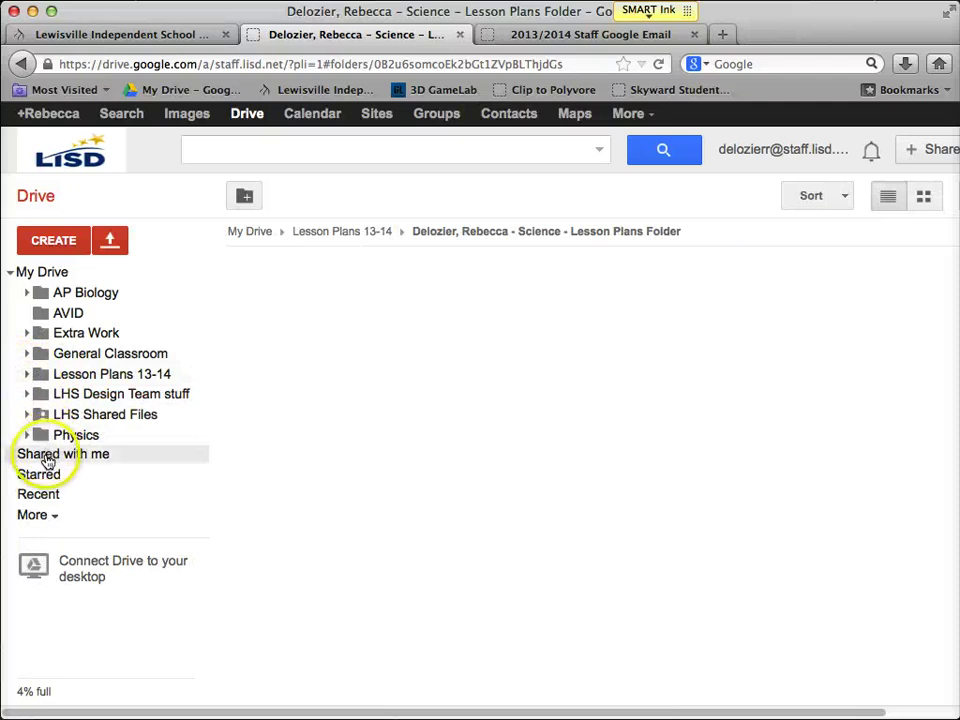
pyautogui.click(12, 272)
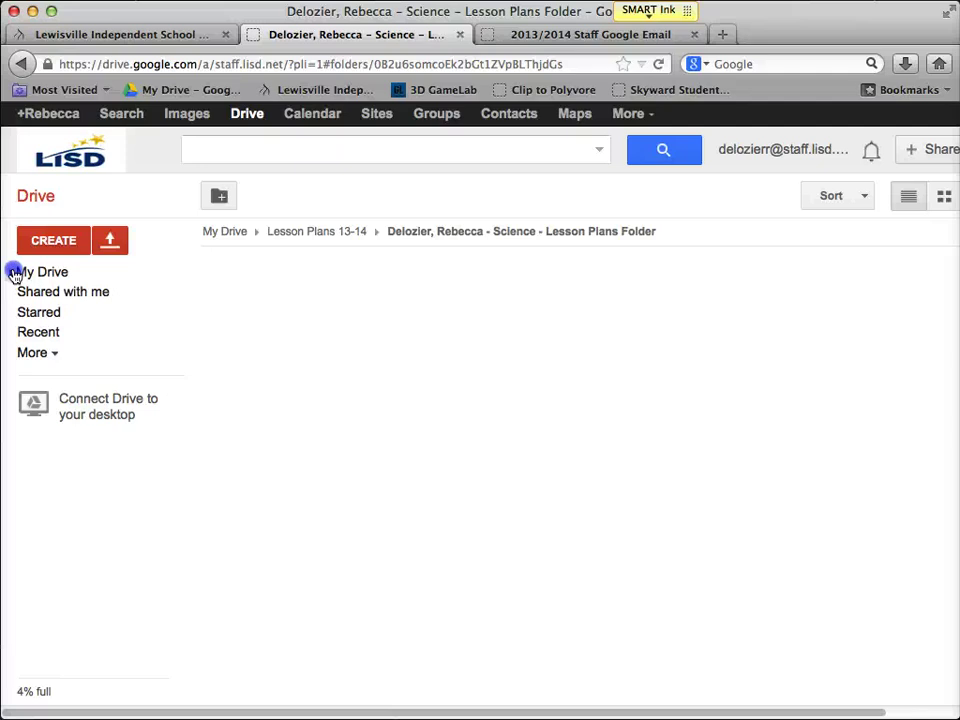
pyautogui.click(57, 297)
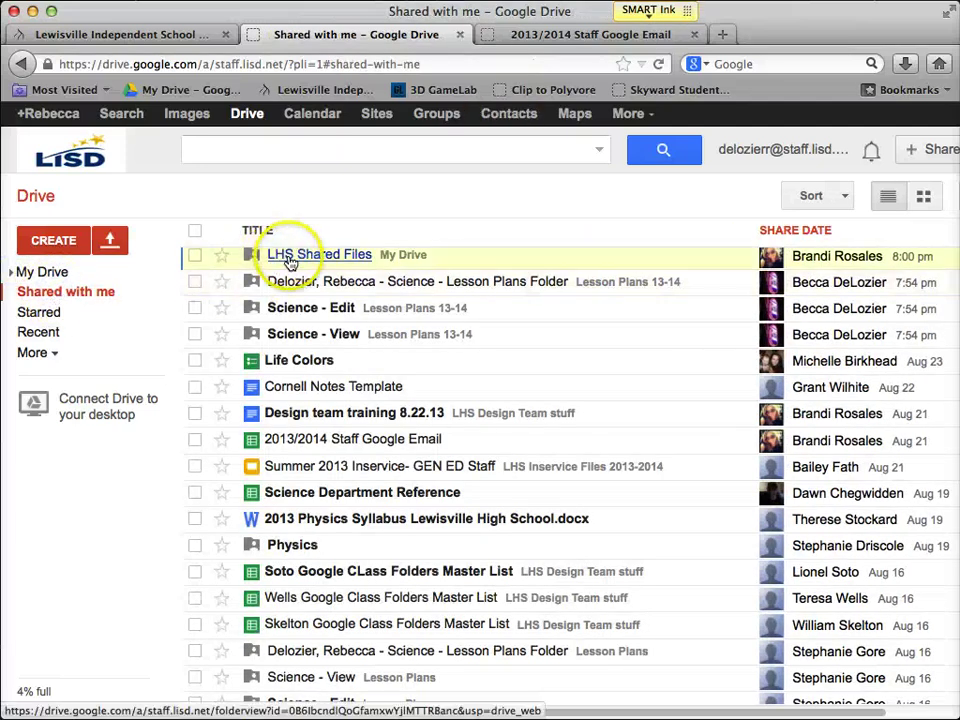
pyautogui.press('super+equal')
pyautogui.press('super+equal')
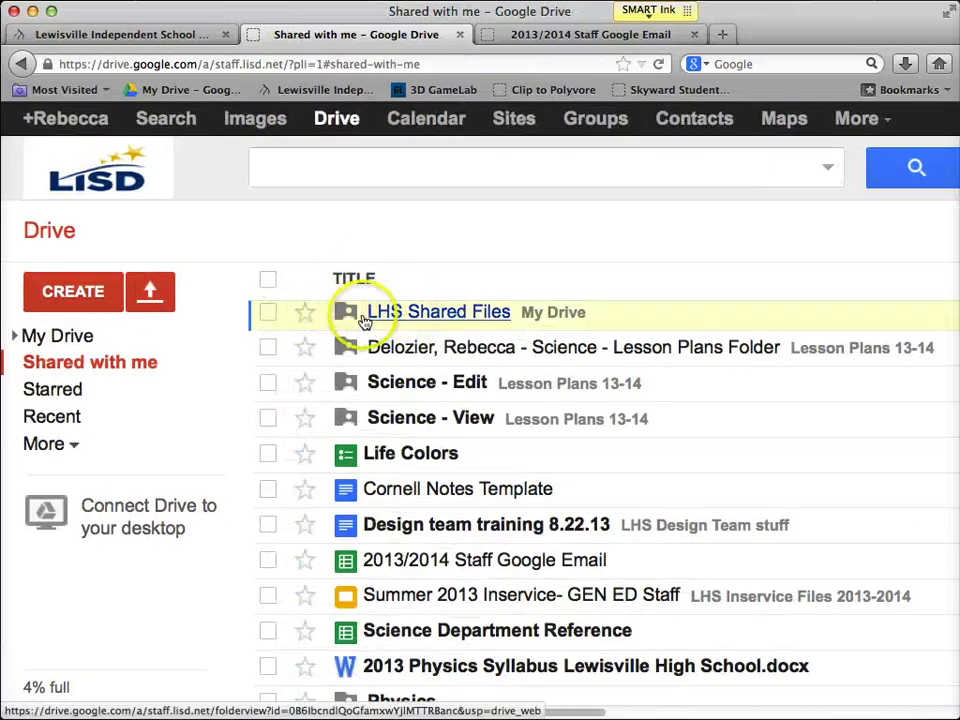
pyautogui.click(411, 312)
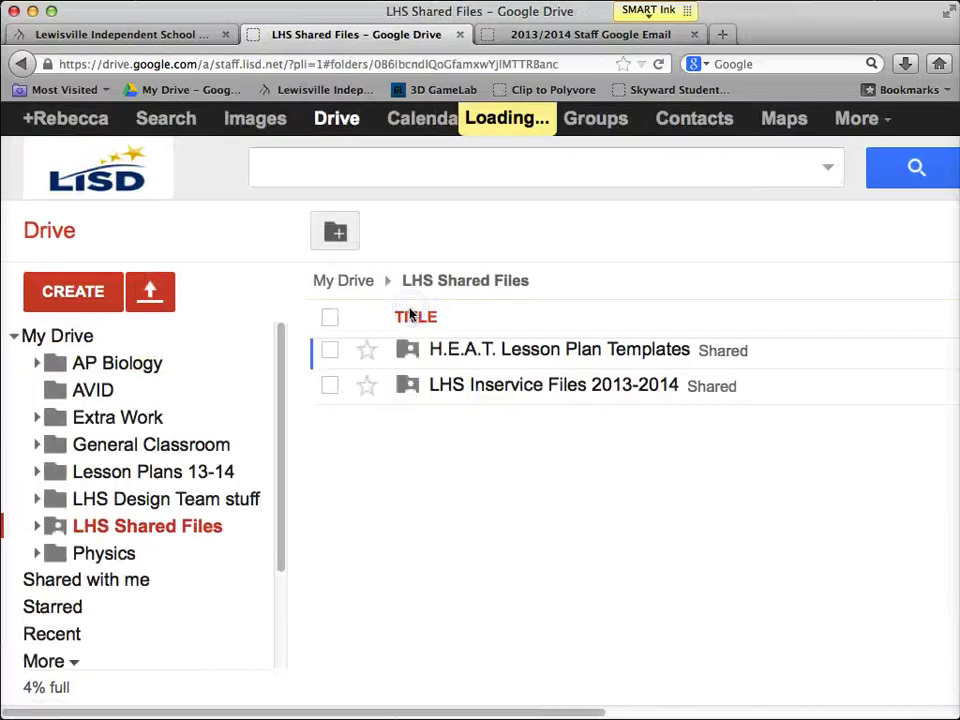
pyautogui.click(474, 354)
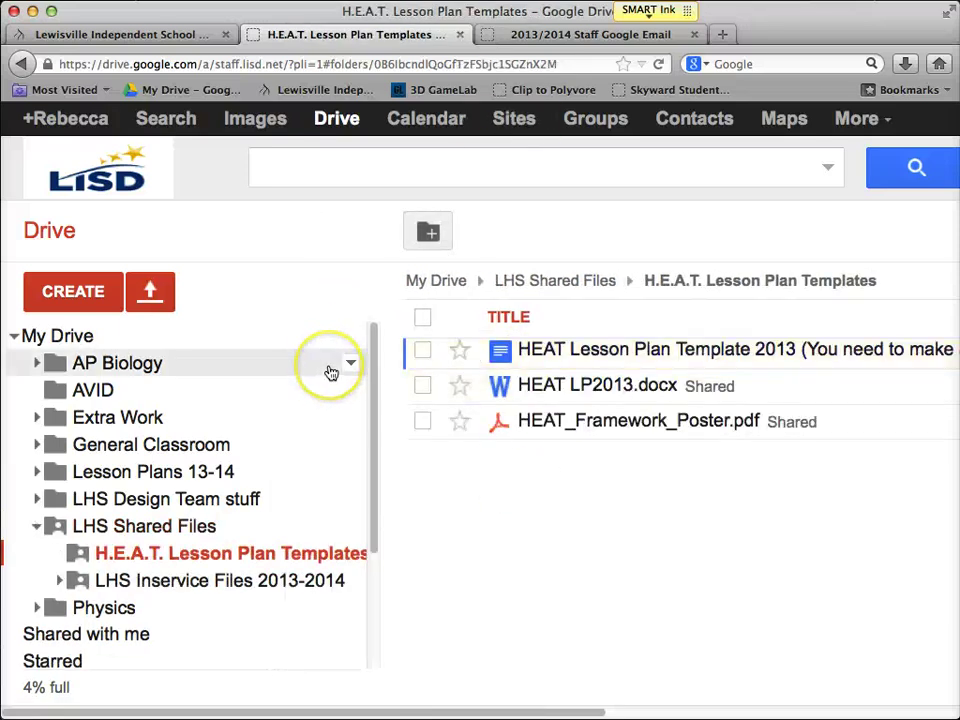
pyautogui.press('super+minus')
pyautogui.press('super+minus')
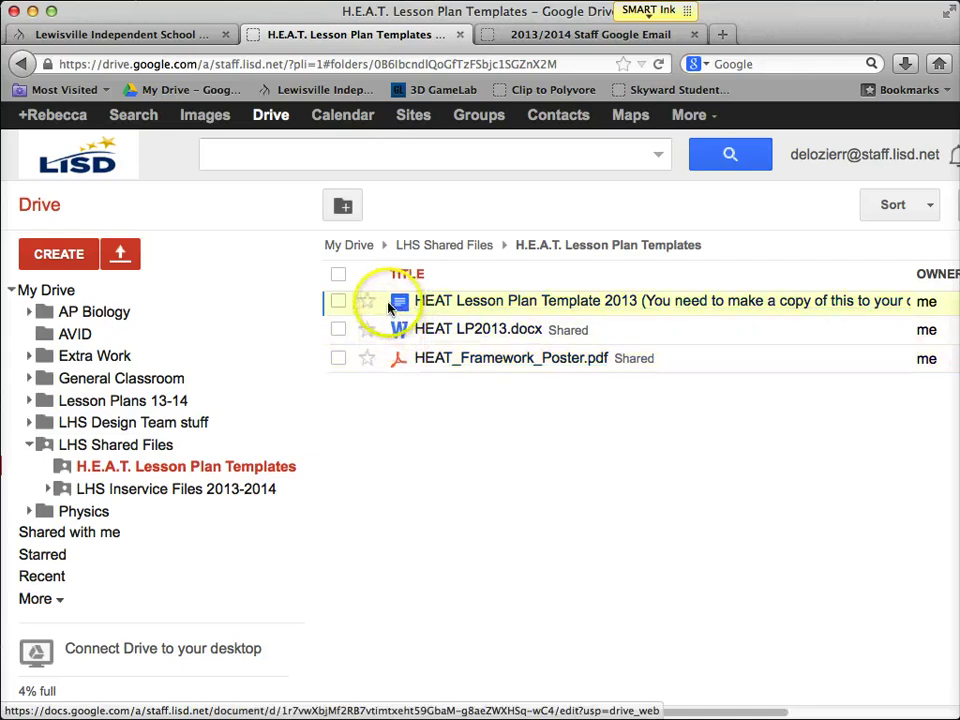
# Preview HEAT LP2013.docx and look through the lesson plan template.
pyautogui.click(337, 302)
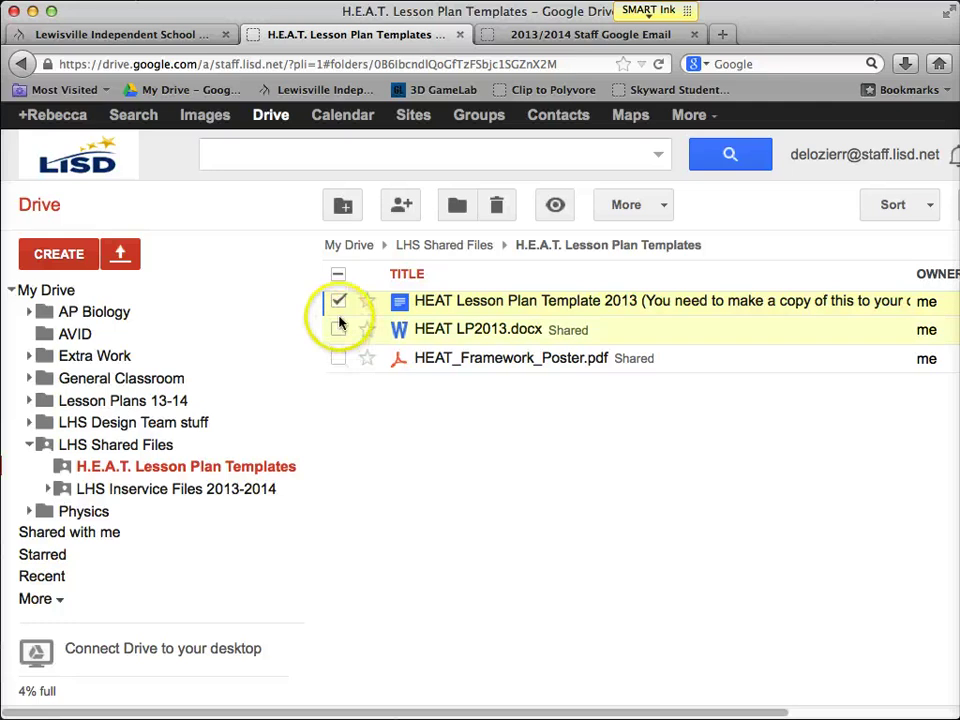
pyautogui.click(337, 301)
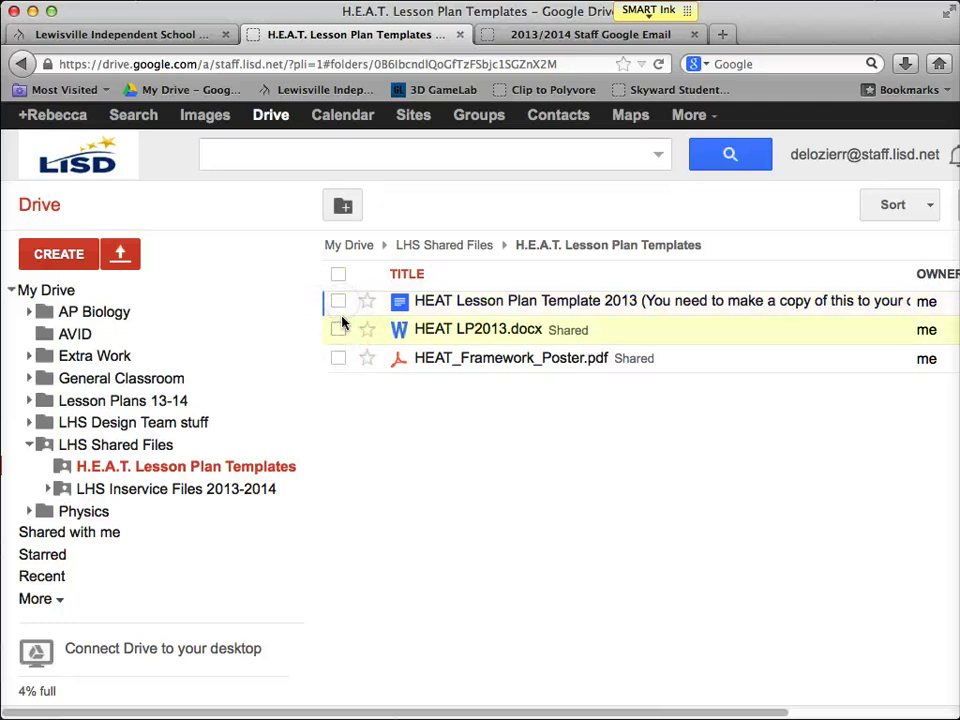
pyautogui.click(338, 329)
pyautogui.click(400, 330)
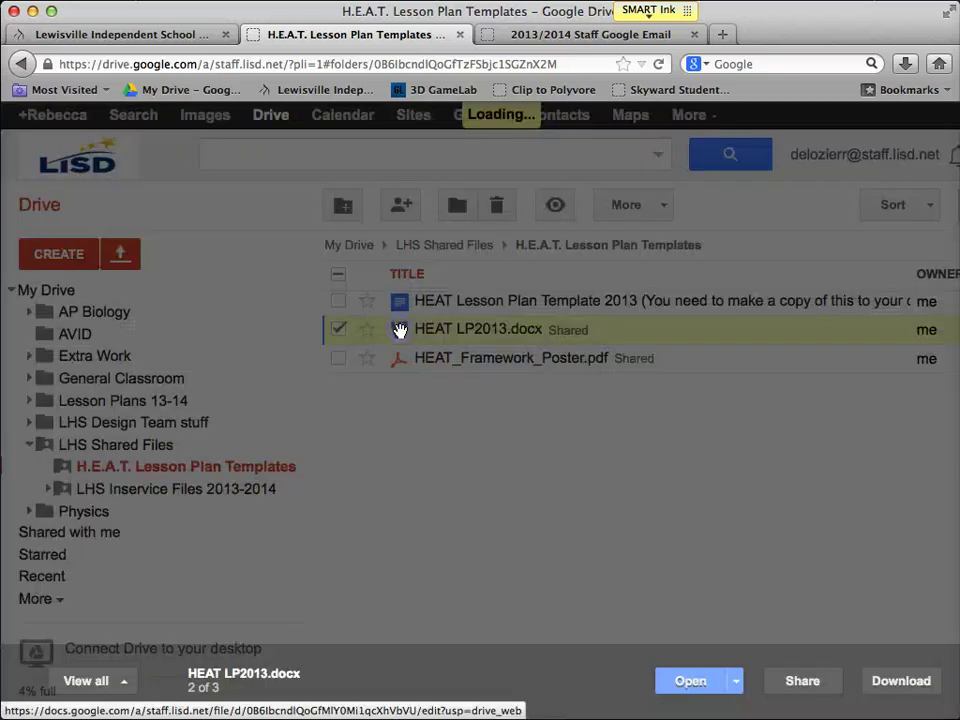
pyautogui.scroll(-3, 499, 379)
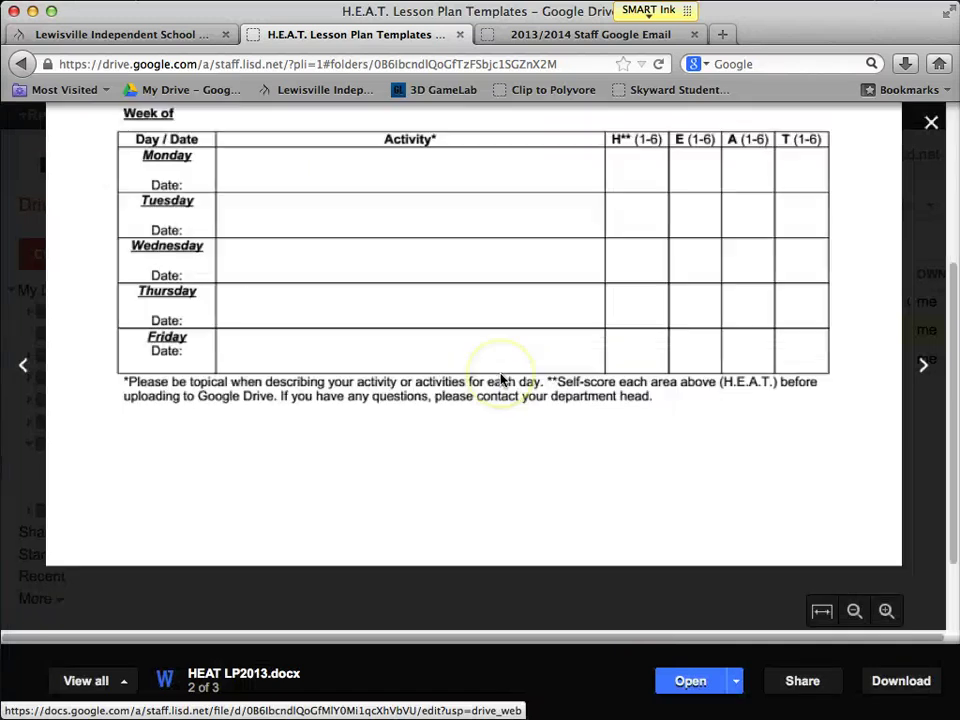
pyautogui.scroll(3, 499, 379)
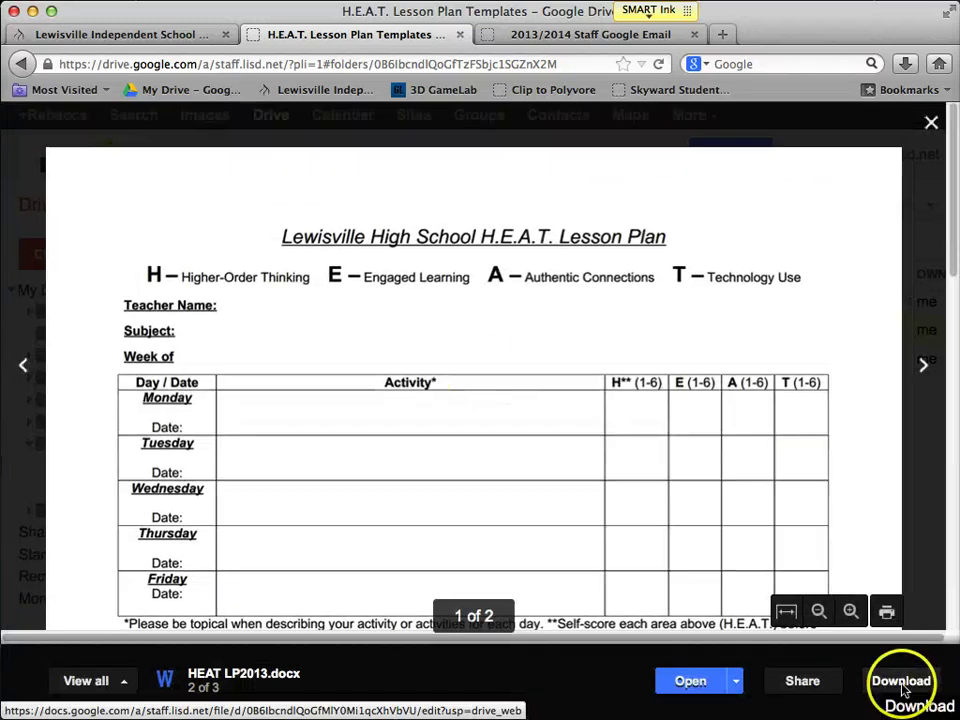
# Download HEAT LP2013.docx using the staff account and bring up the list of downloaded files.
pyautogui.click(901, 681)
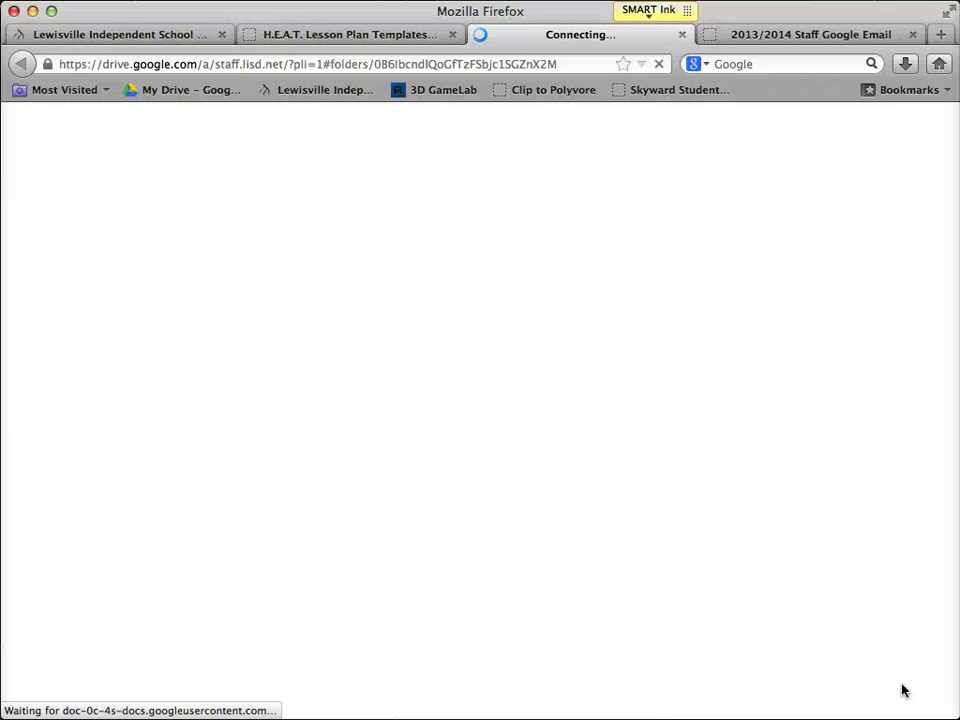
pyautogui.click(553, 440)
pyautogui.click(48, 239)
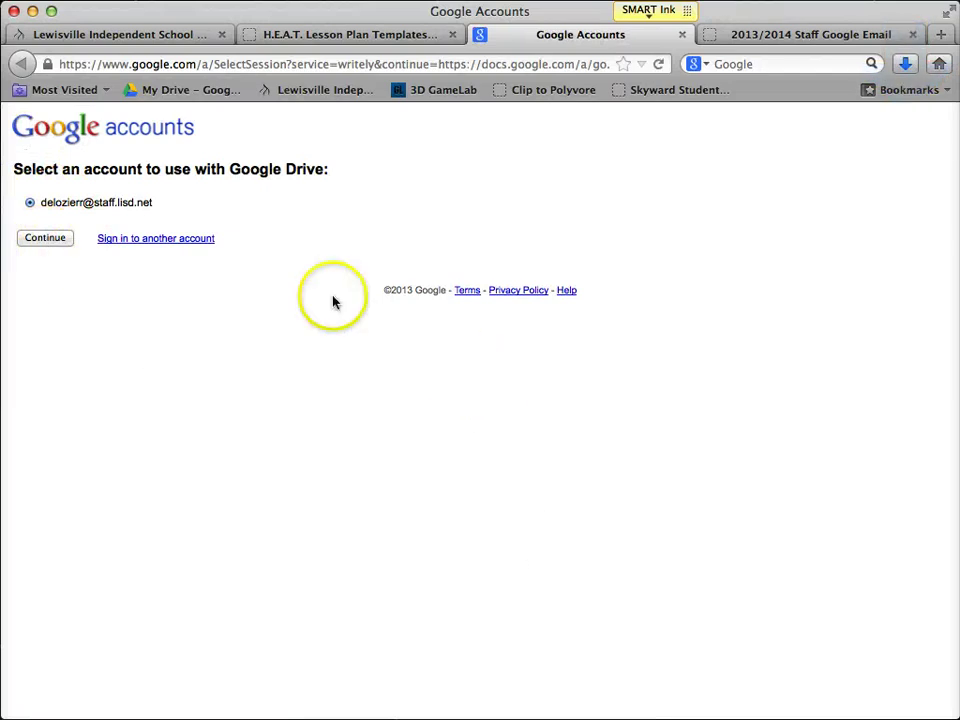
pyautogui.click(680, 36)
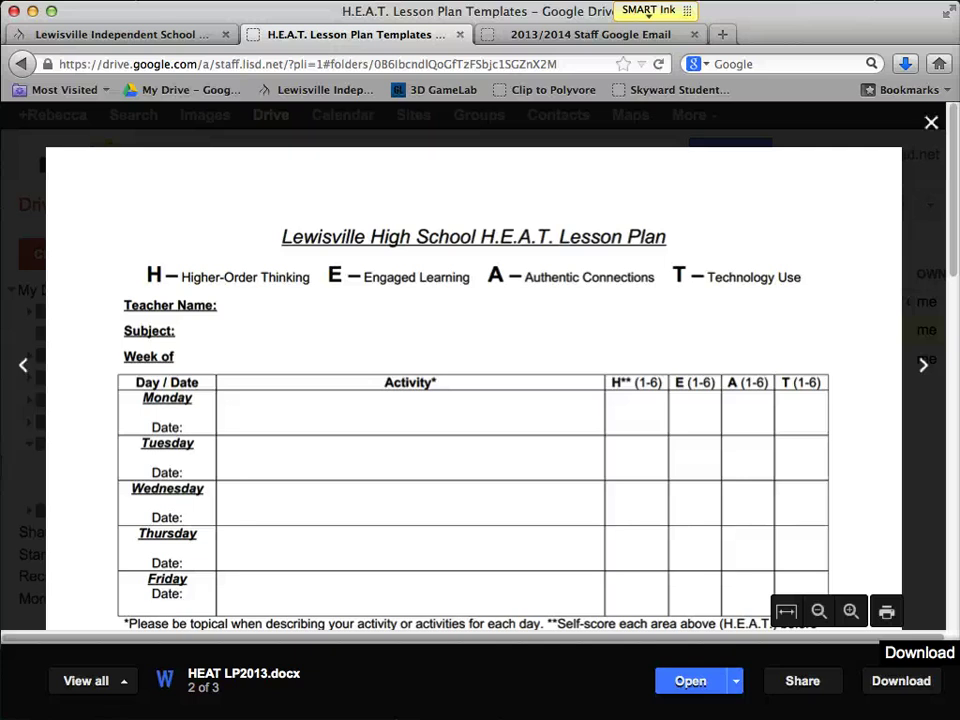
pyautogui.click(685, 712)
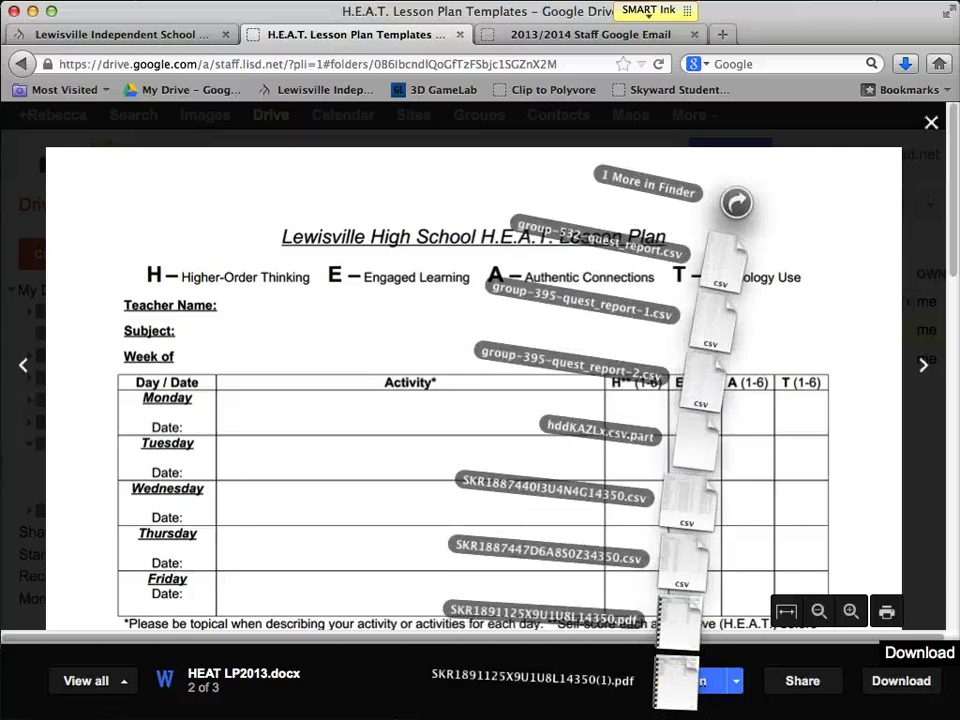
# Dismiss the downloaded files list and look over the downloaded HEAT LP2013.docx in Word.
pyautogui.press('Escape')
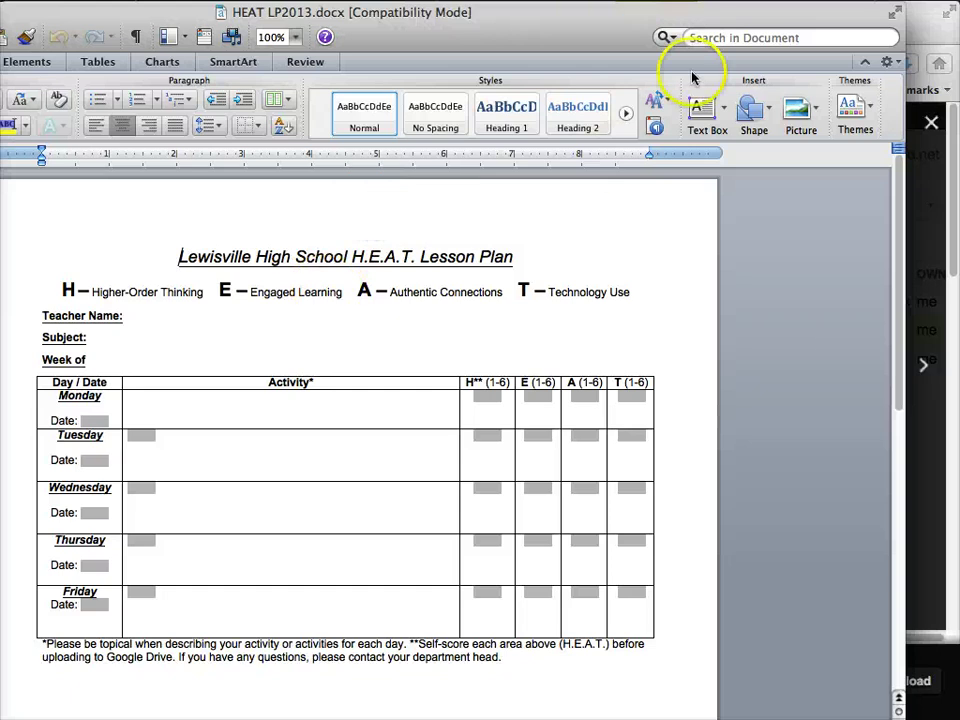
pyautogui.doubleClick(555, 12)
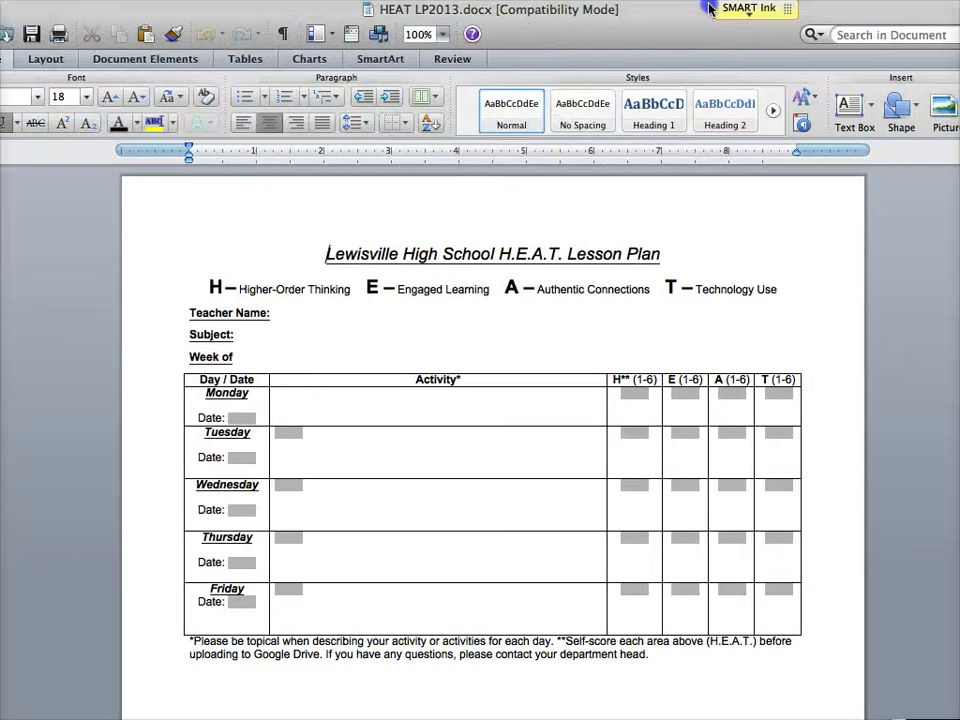
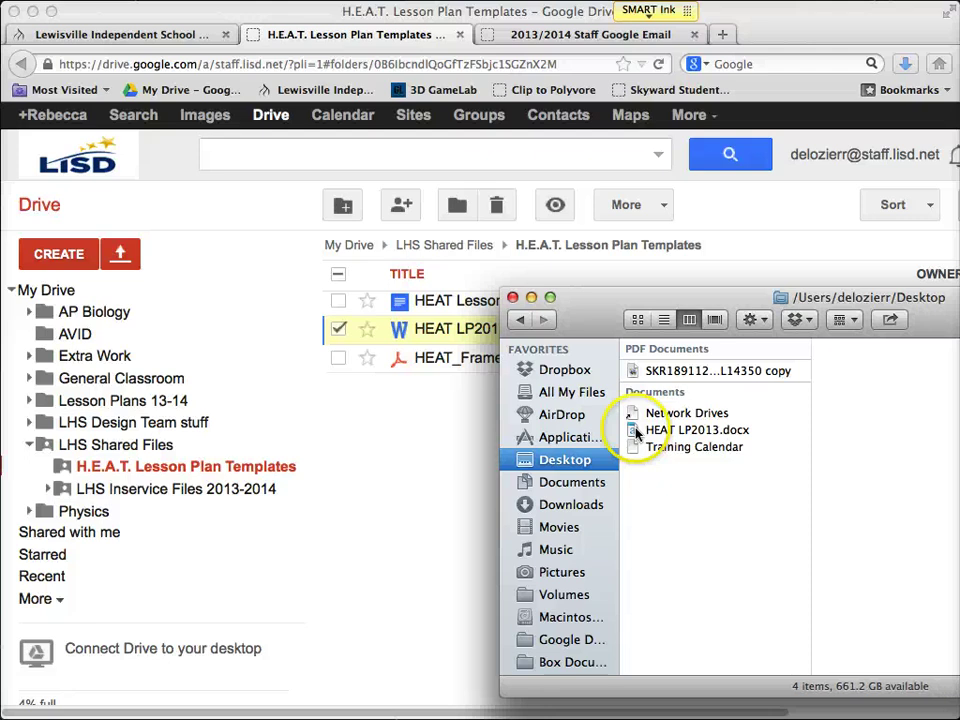
# Return to Drive, open Lesson Plans 13-14 and look inside the teacher's own Science lesson plans folder.
pyautogui.click(104, 401)
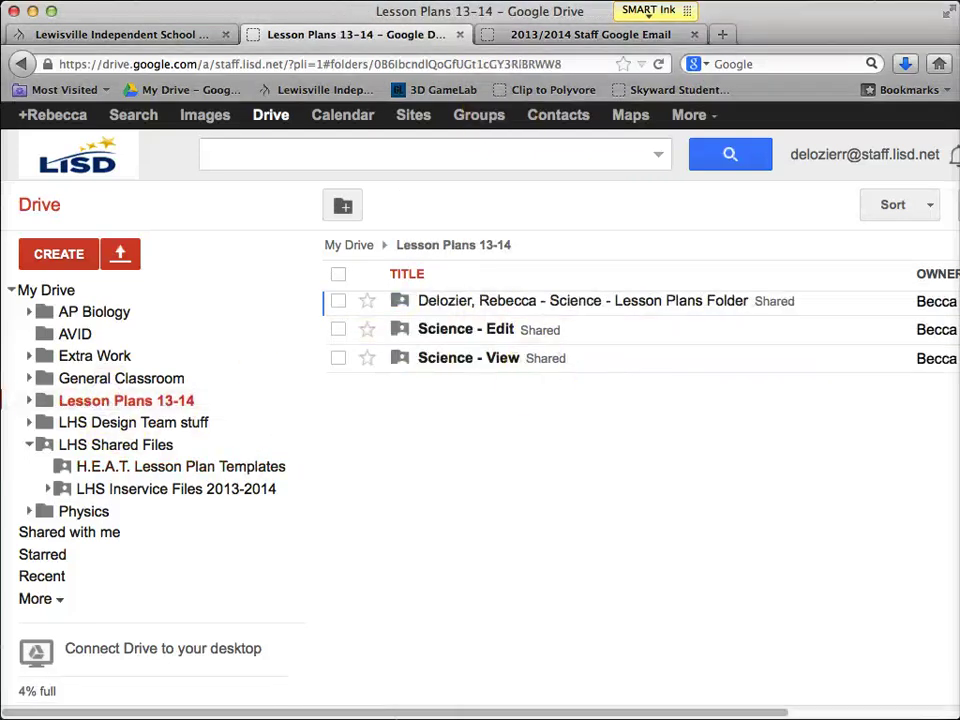
pyautogui.press('super+Tab')
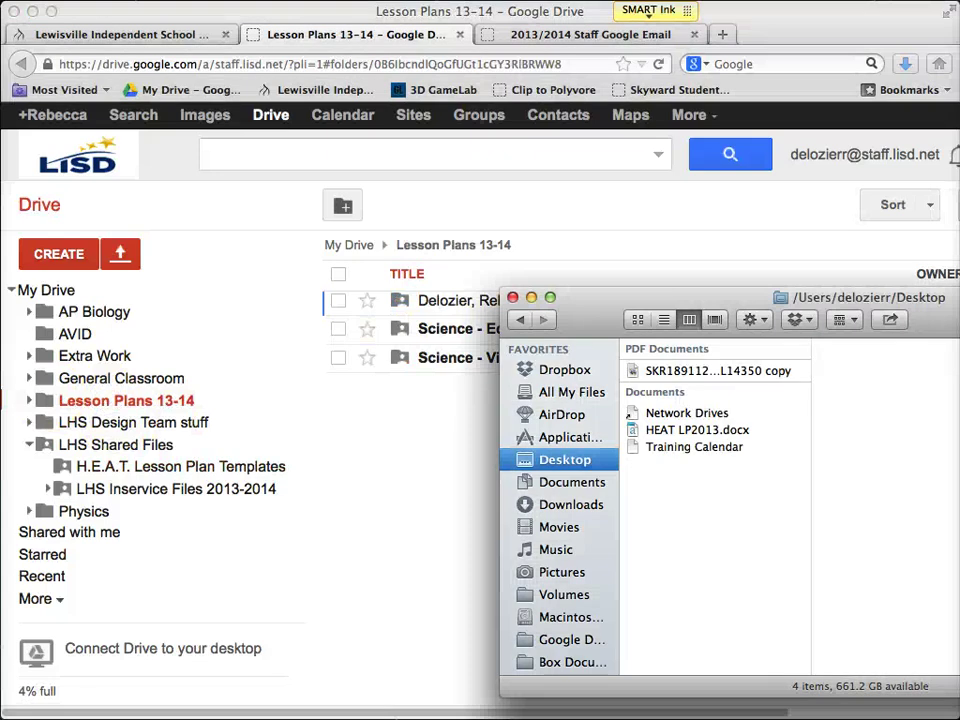
pyautogui.doubleClick(432, 308)
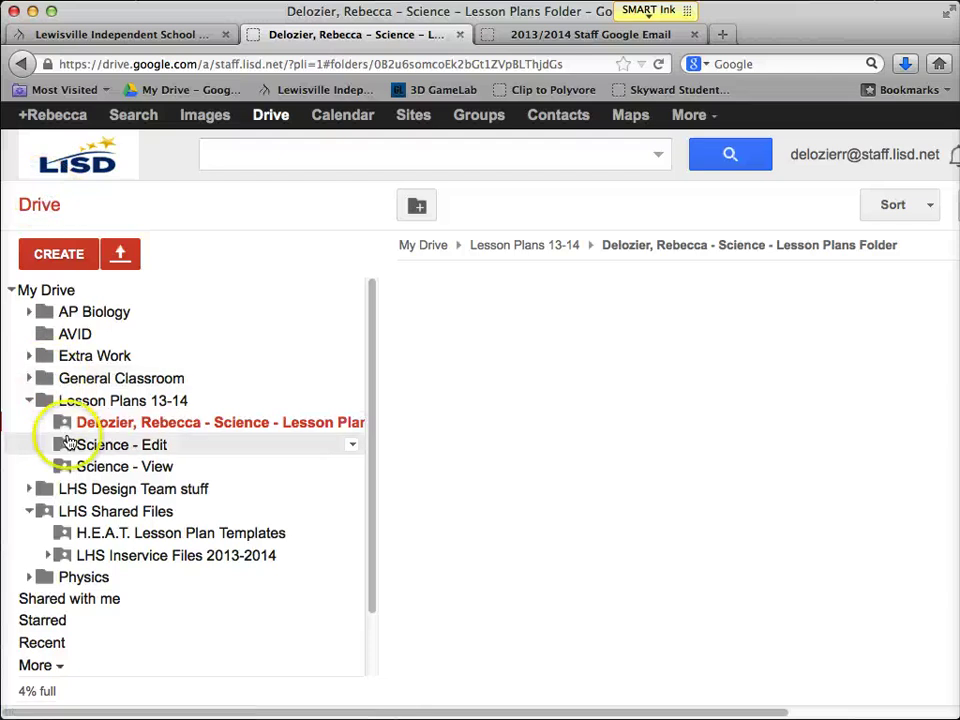
# Revisit H.E.A.T. Lesson Plan Templates by way of LHS Shared Files among the items shared with the account.
pyautogui.click(54, 600)
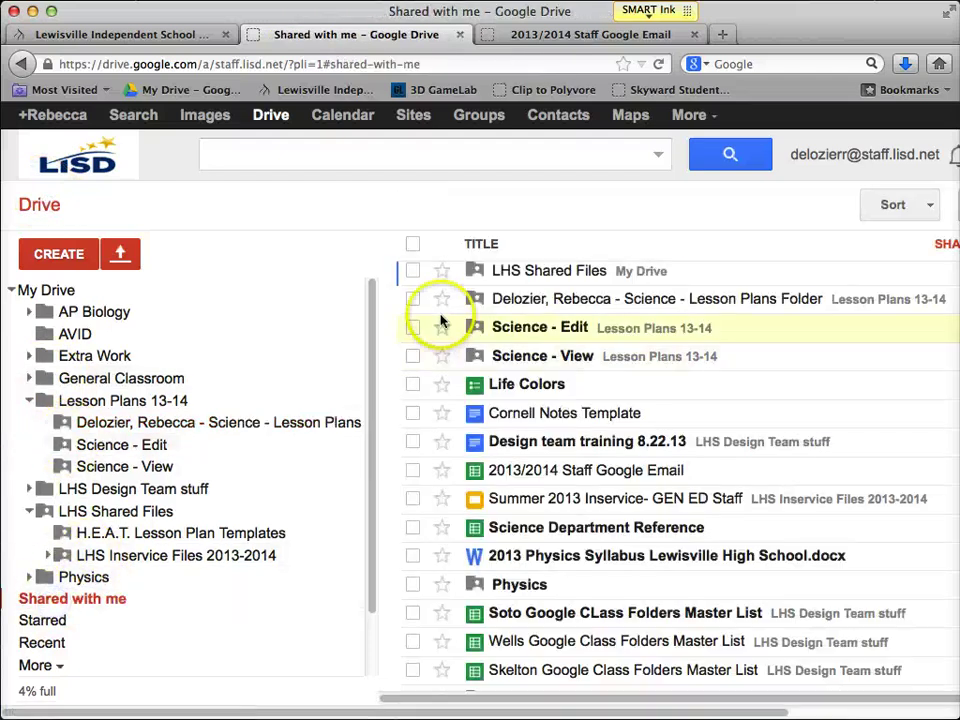
pyautogui.click(536, 272)
pyautogui.click(507, 302)
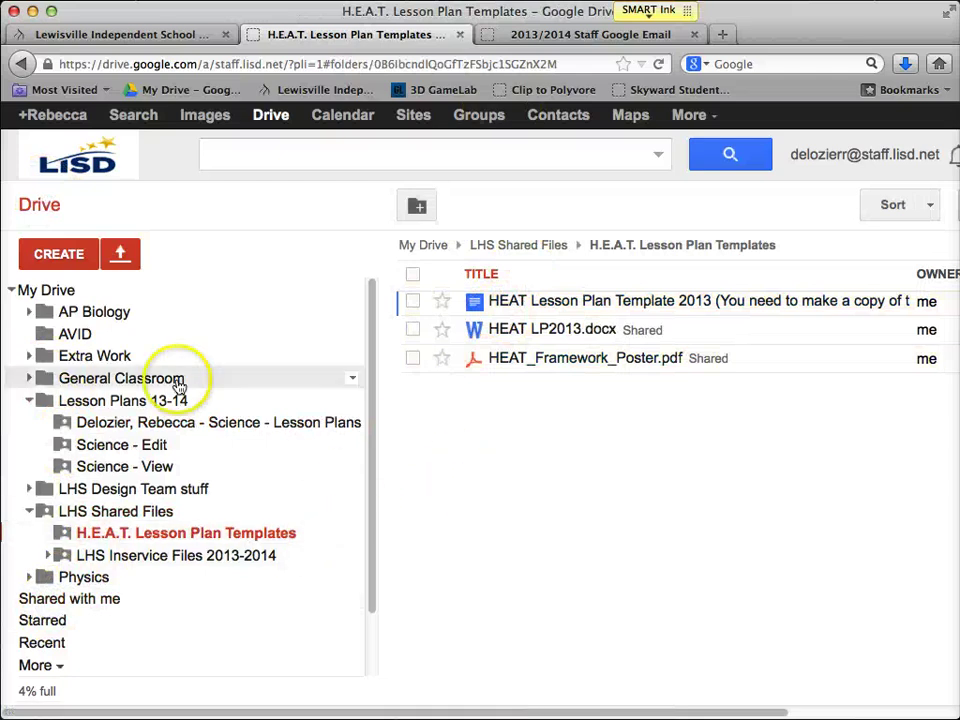
# Go back through My Drive and Lesson Plans 13-14 to the teacher's own Science lesson plans folder.
pyautogui.click(58, 290)
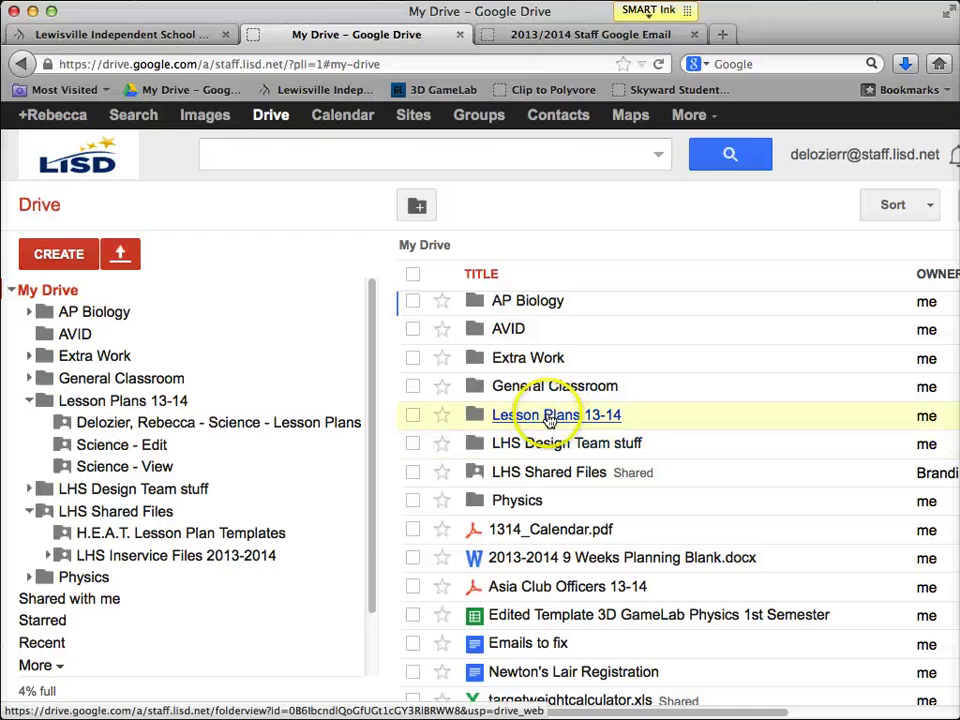
pyautogui.click(549, 418)
pyautogui.click(504, 300)
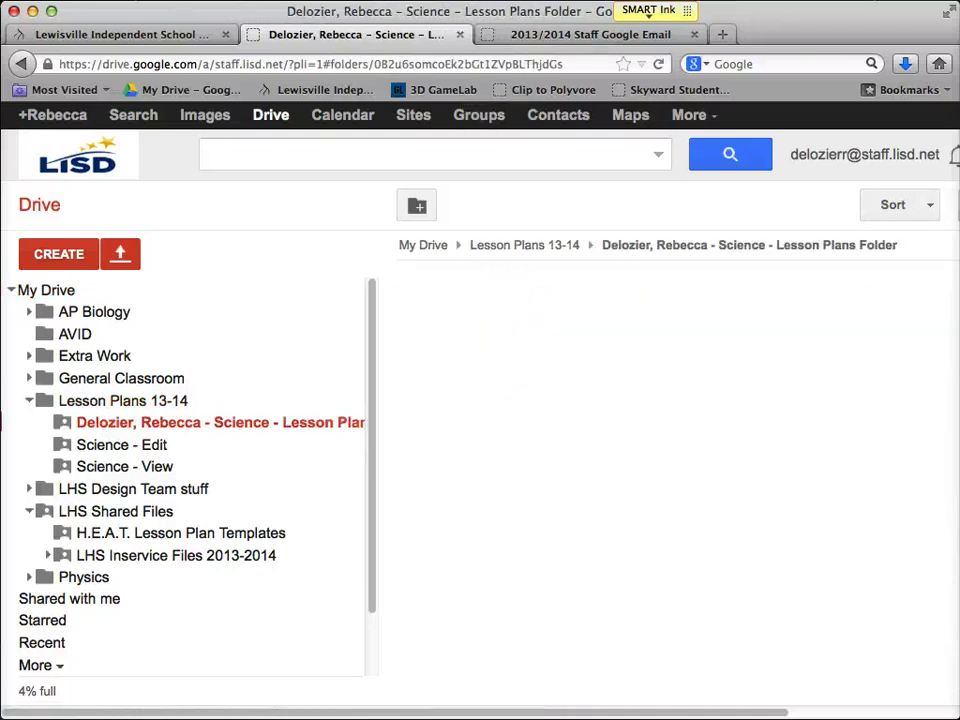
# Upload HEAT LP2013.docx from the Desktop to the teacher's Science lesson plans folder, accepting its sharing permissions, and dismiss the upload status.
pyautogui.press('super+Tab')
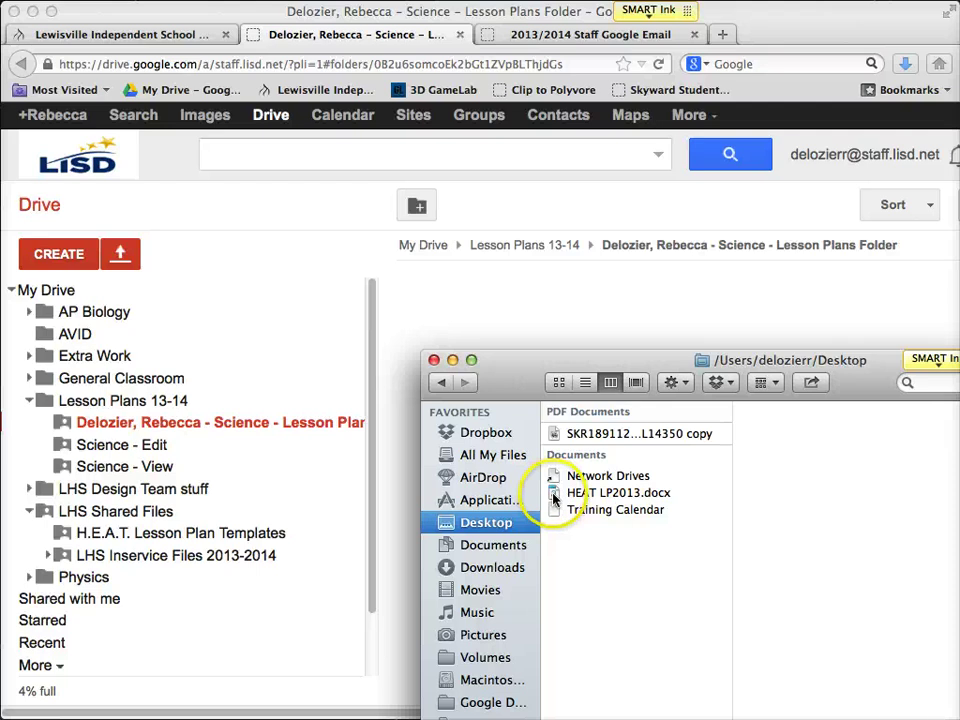
pyautogui.moveTo(553, 497); pyautogui.dragTo(476, 300)
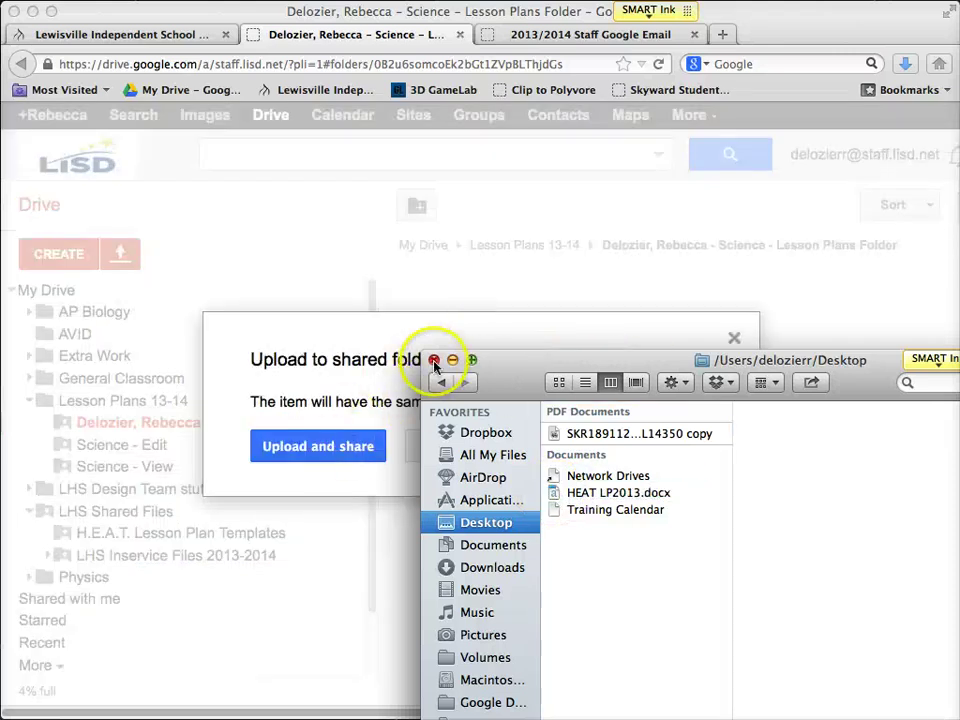
pyautogui.moveTo(520, 360); pyautogui.dragTo(600, 518)
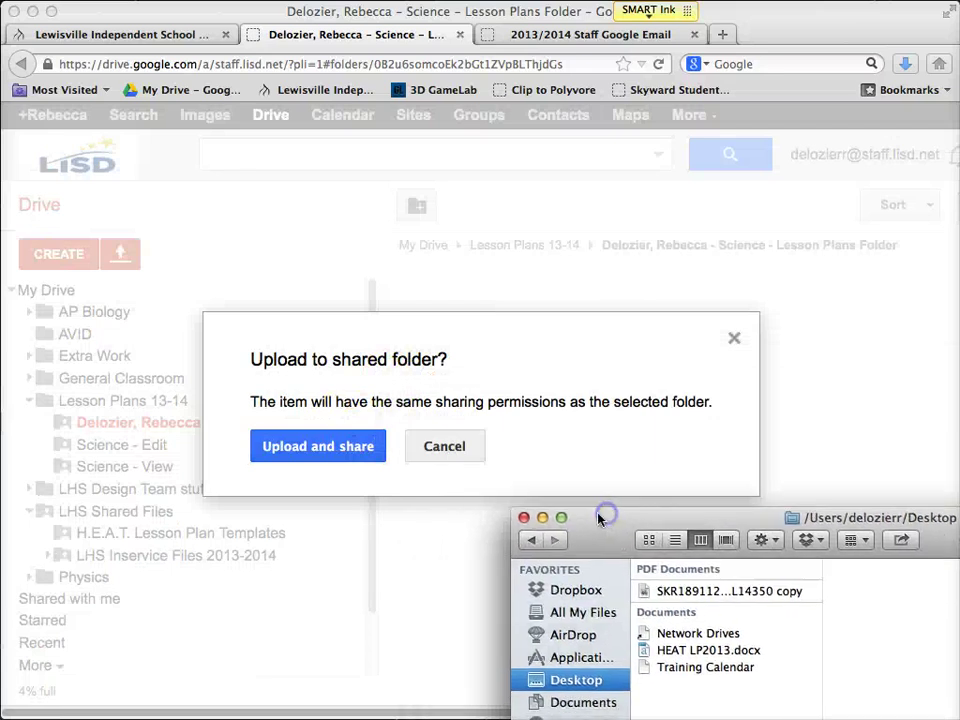
pyautogui.click(521, 518)
pyautogui.click(345, 447)
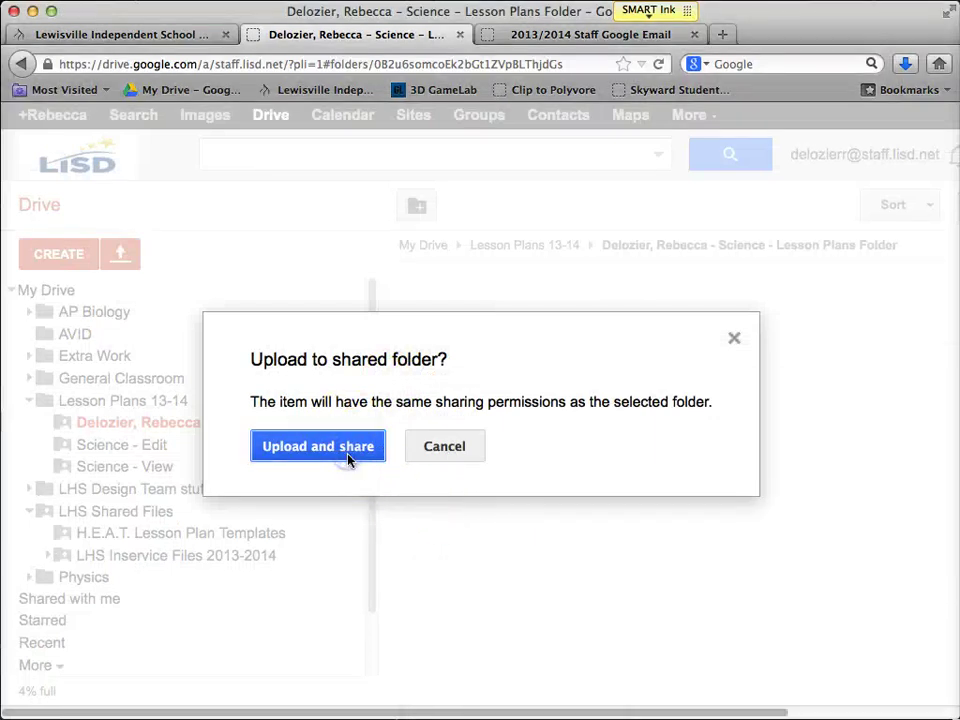
pyautogui.click(321, 443)
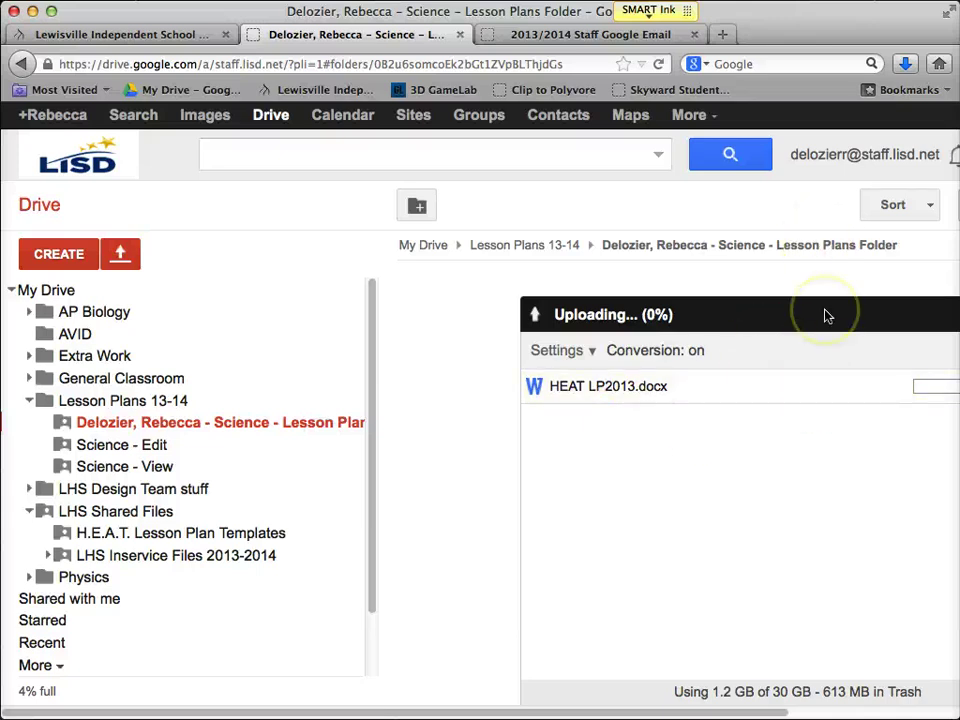
pyautogui.press('super+minus')
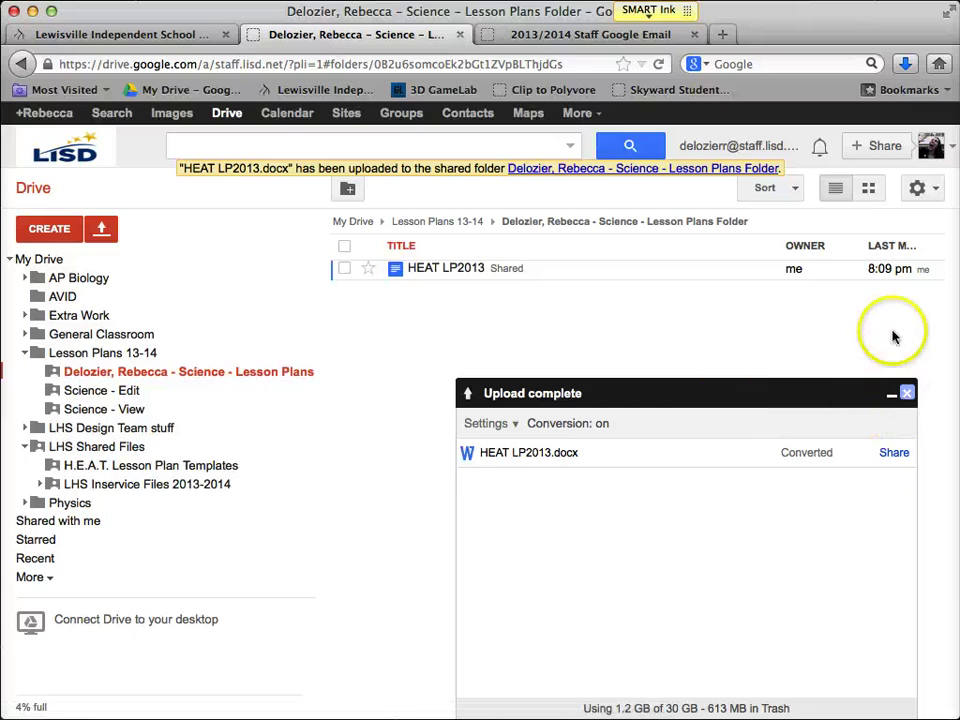
pyautogui.click(907, 394)
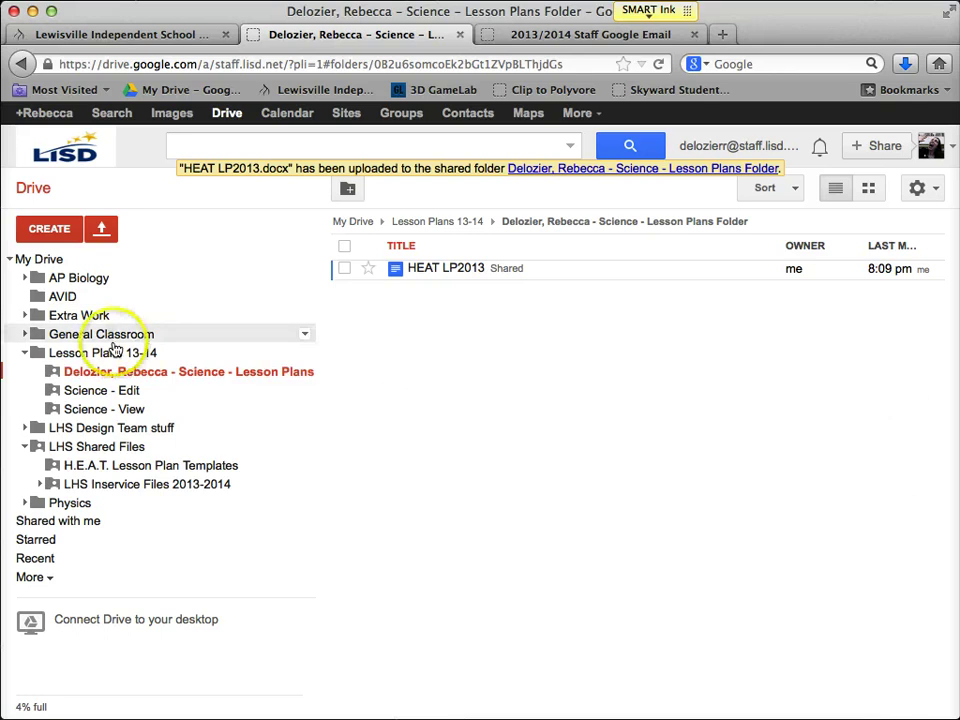
# Collapse Lesson Plans 13-14 and LHS Shared Files in the folder tree, and open H.E.A.T. Lesson Plan Templates through the shared items.
pyautogui.click(25, 353)
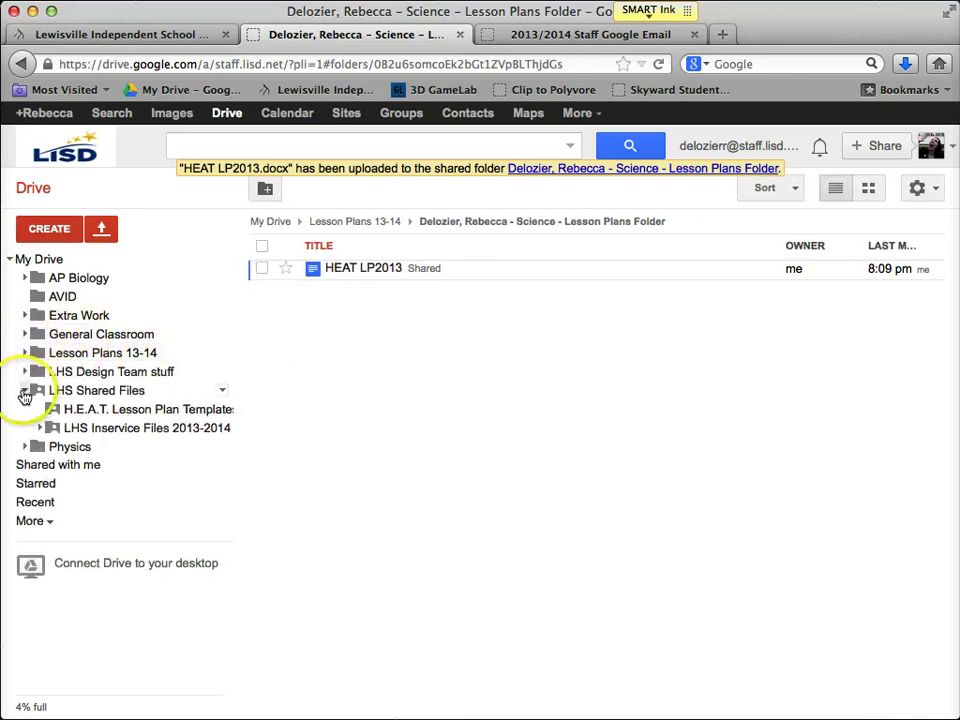
pyautogui.click(24, 392)
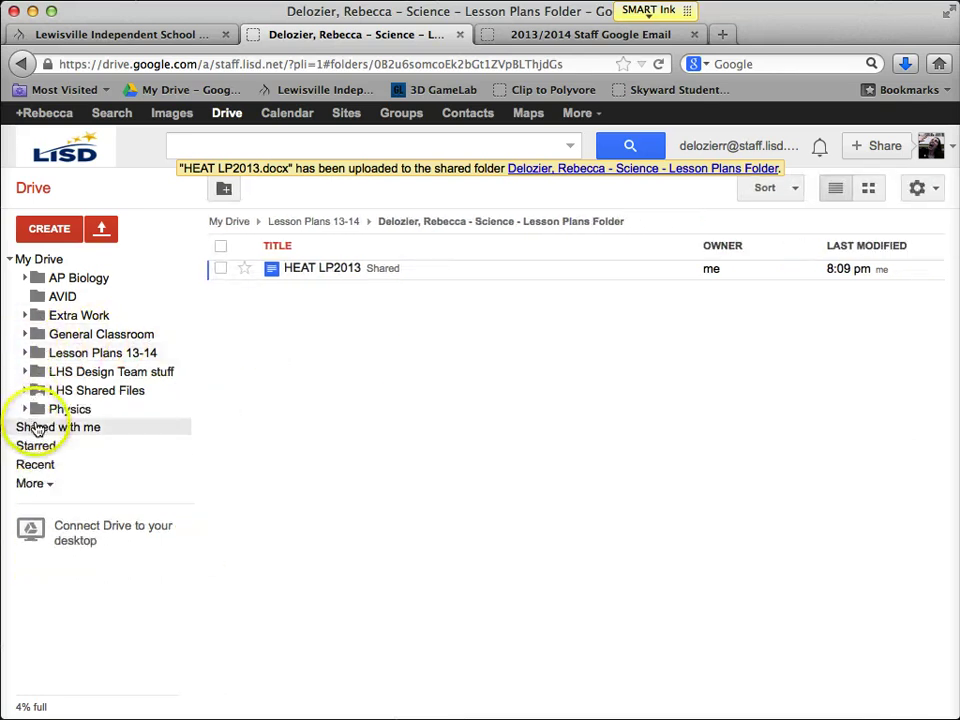
pyautogui.click(40, 428)
pyautogui.click(343, 268)
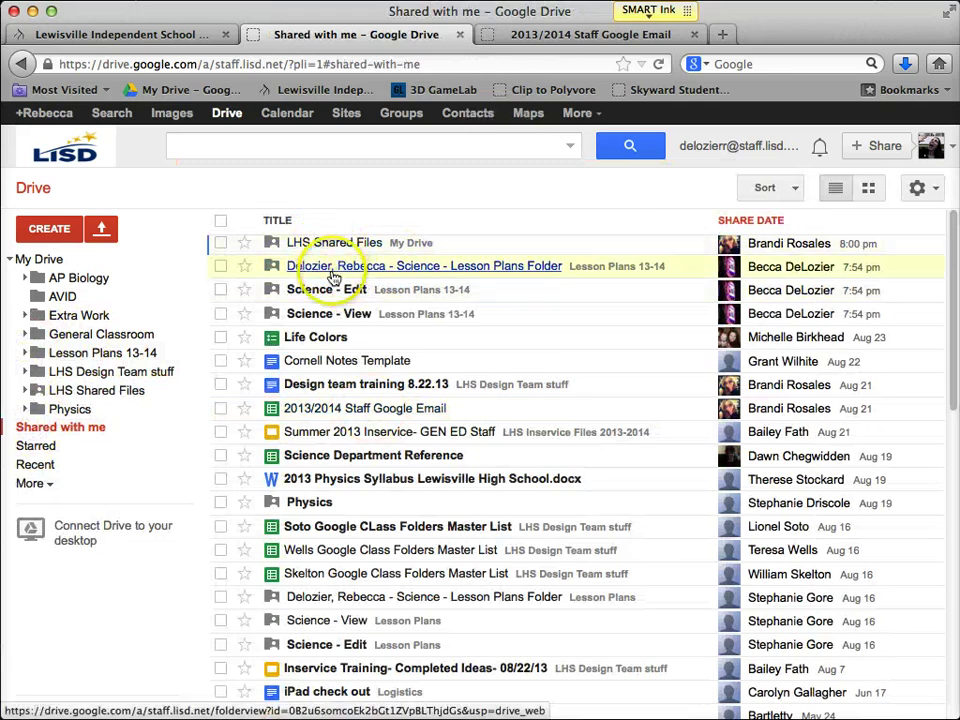
pyautogui.click(328, 246)
pyautogui.click(321, 251)
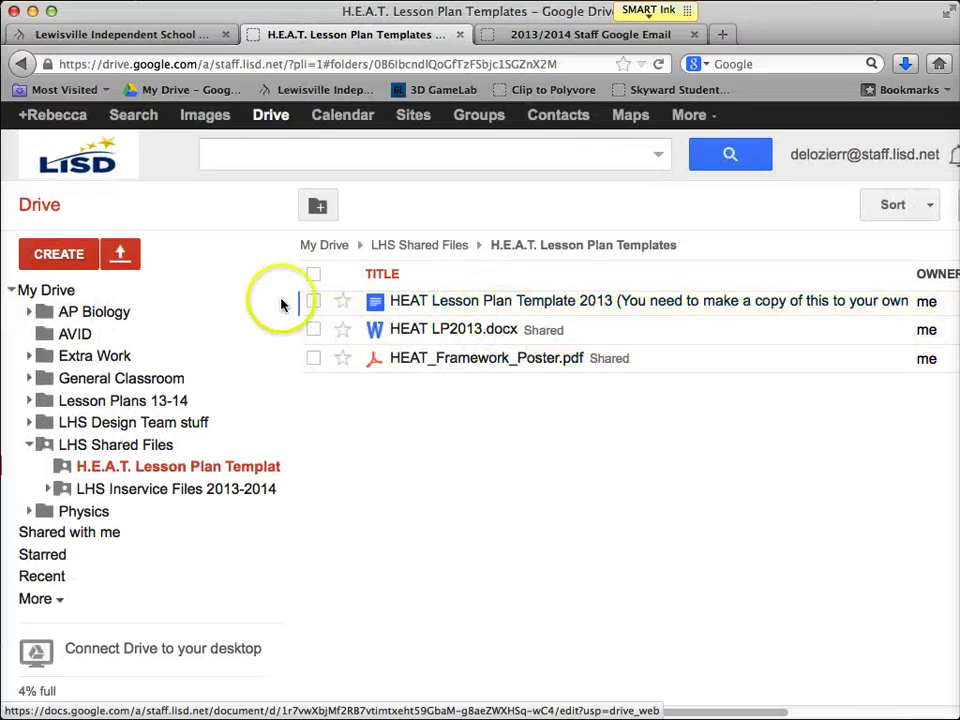
# Make a copy of the HEAT Lesson Plan Template 2013 document in the H.E.A.T. Lesson Plan Templates folder.
pyautogui.click(313, 301)
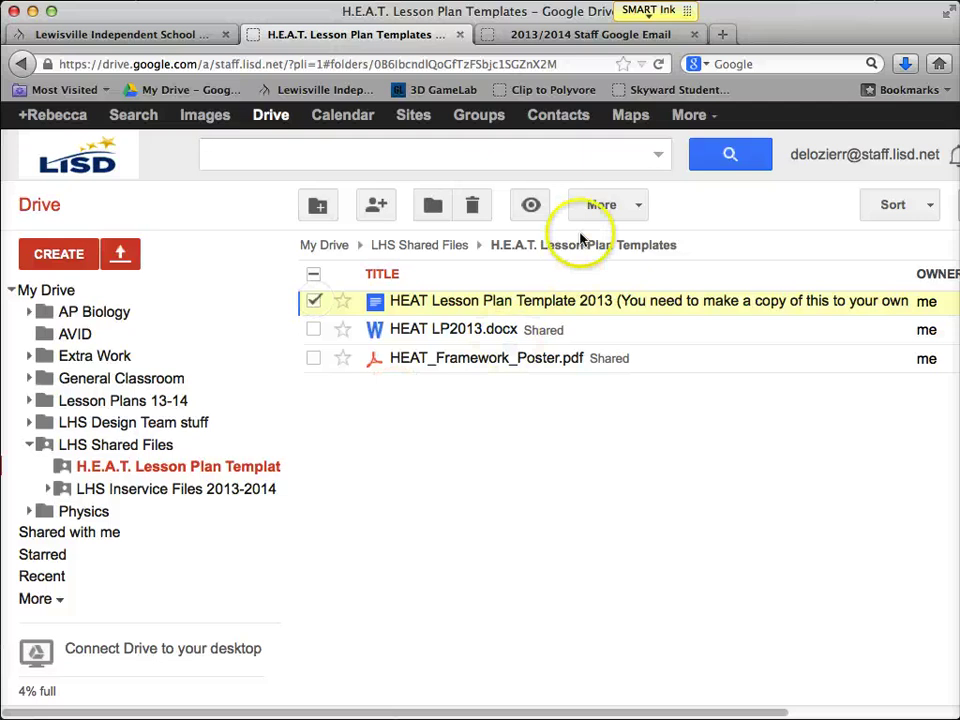
pyautogui.click(632, 206)
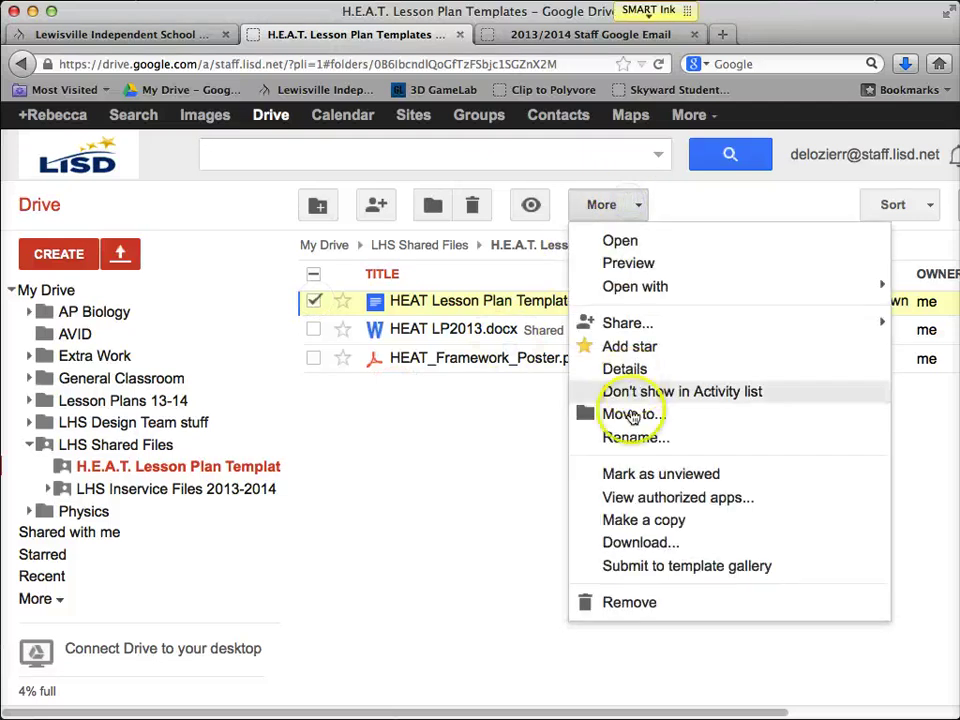
pyautogui.click(648, 520)
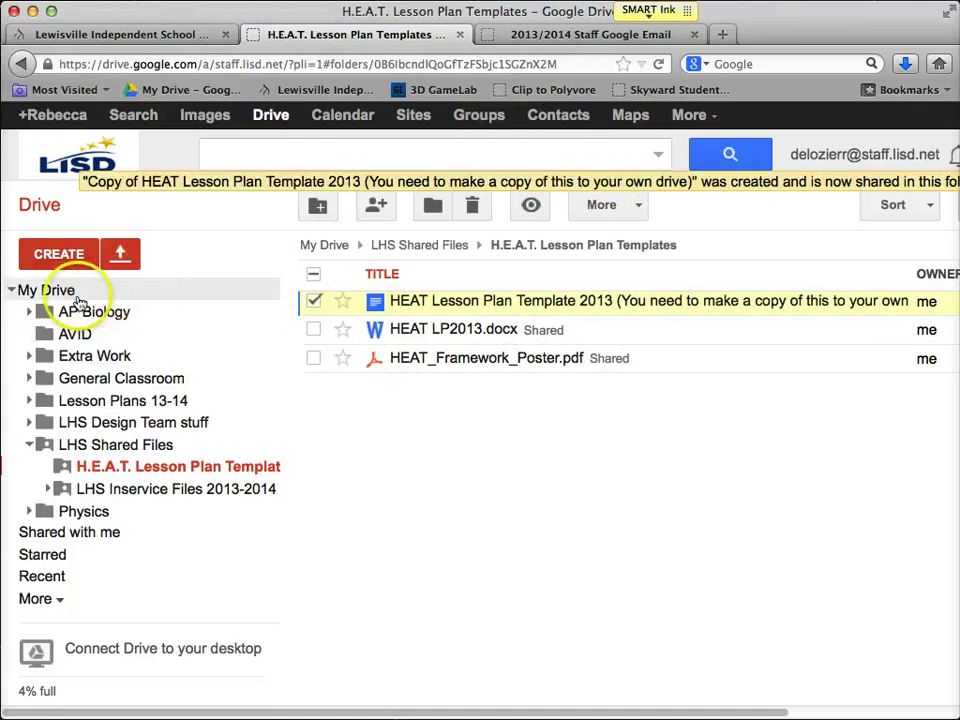
pyautogui.click(40, 291)
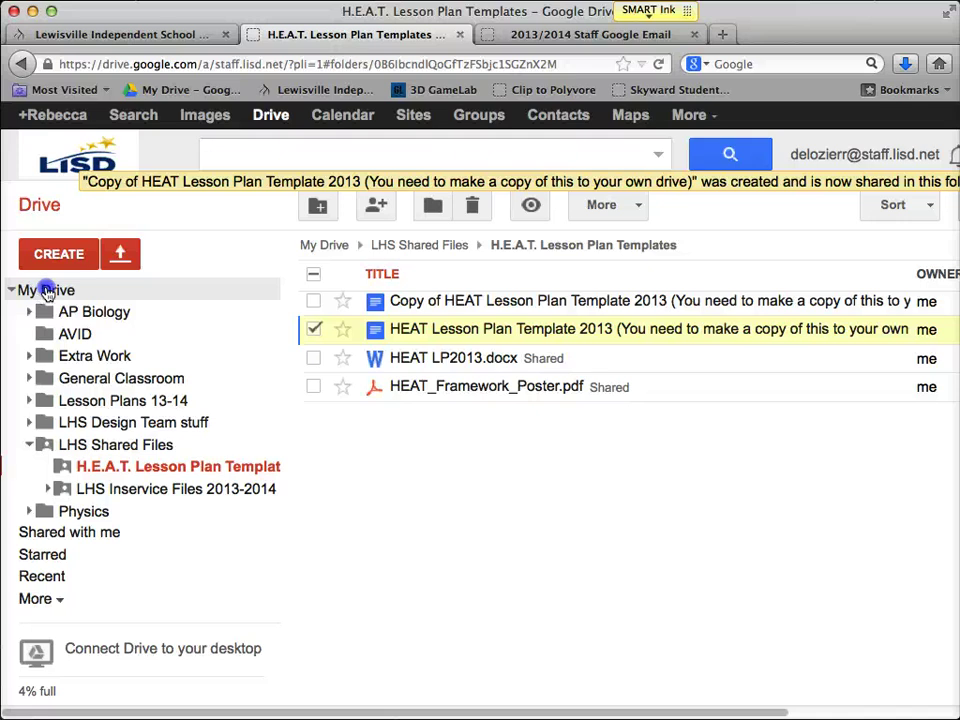
# Move the copied HEAT Lesson Plan Template 2013 out of the shared templates into the teacher's Science folder under Lesson Plans 13-14.
pyautogui.click(314, 330)
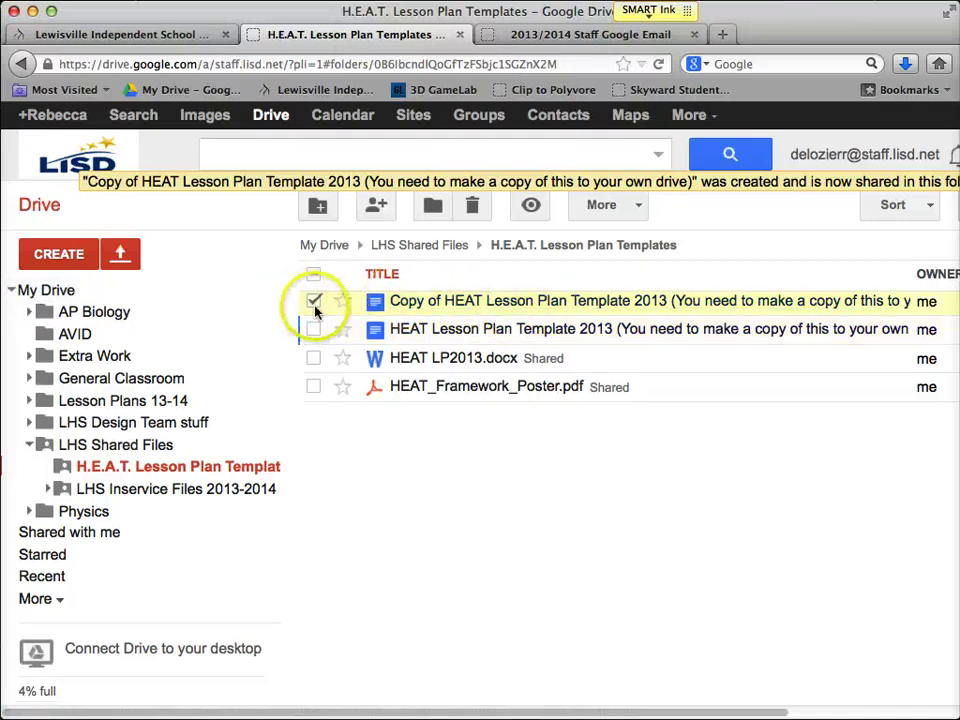
pyautogui.click(637, 205)
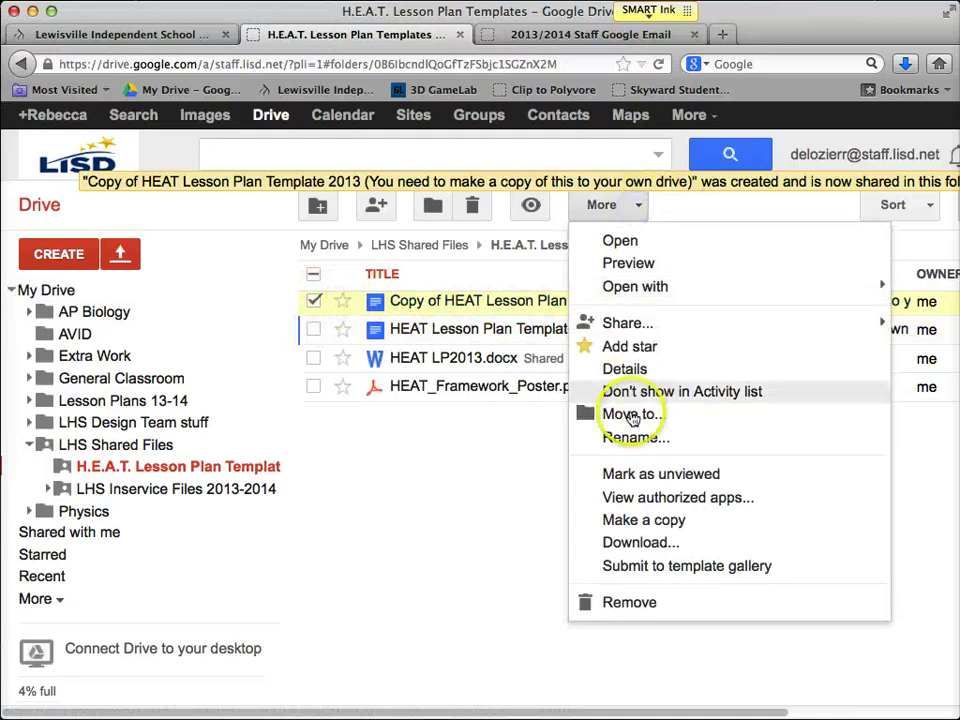
pyautogui.click(590, 414)
pyautogui.click(290, 366)
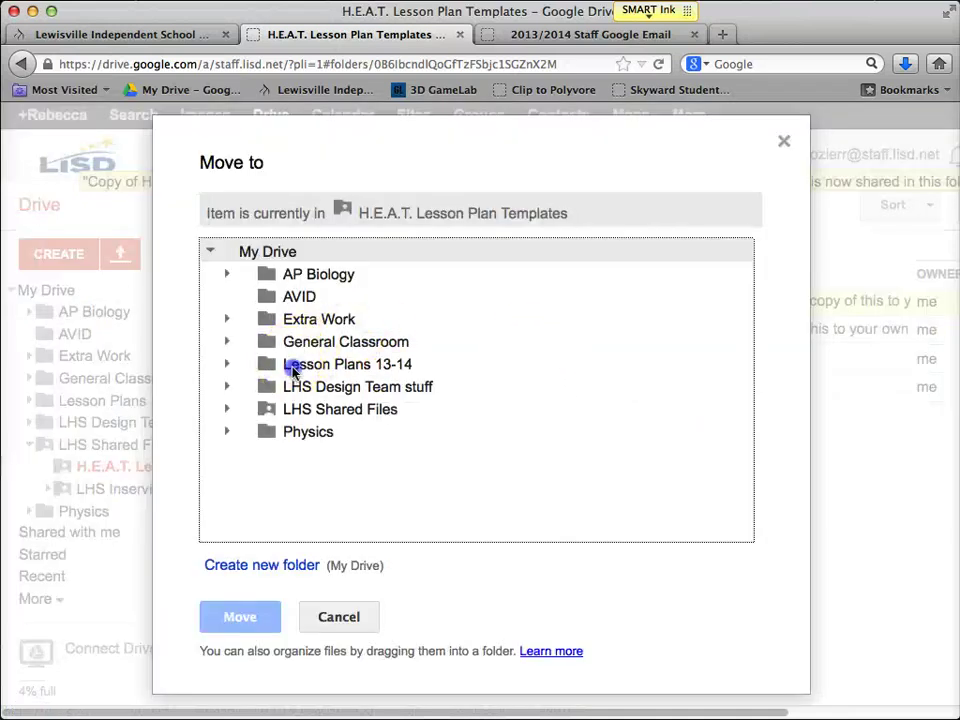
pyautogui.click(226, 366)
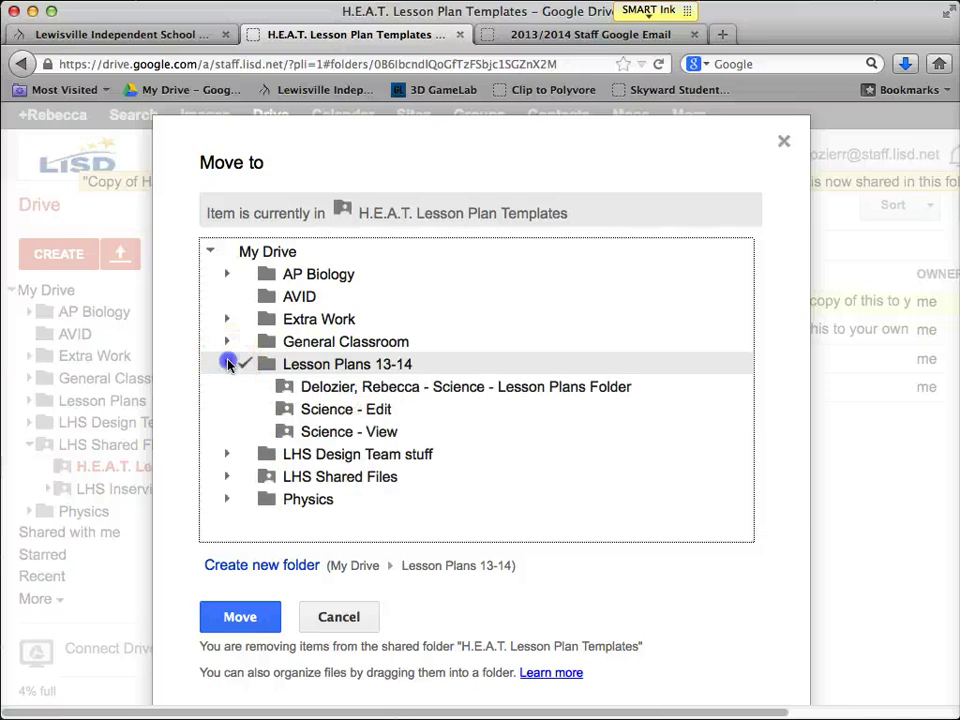
pyautogui.click(368, 390)
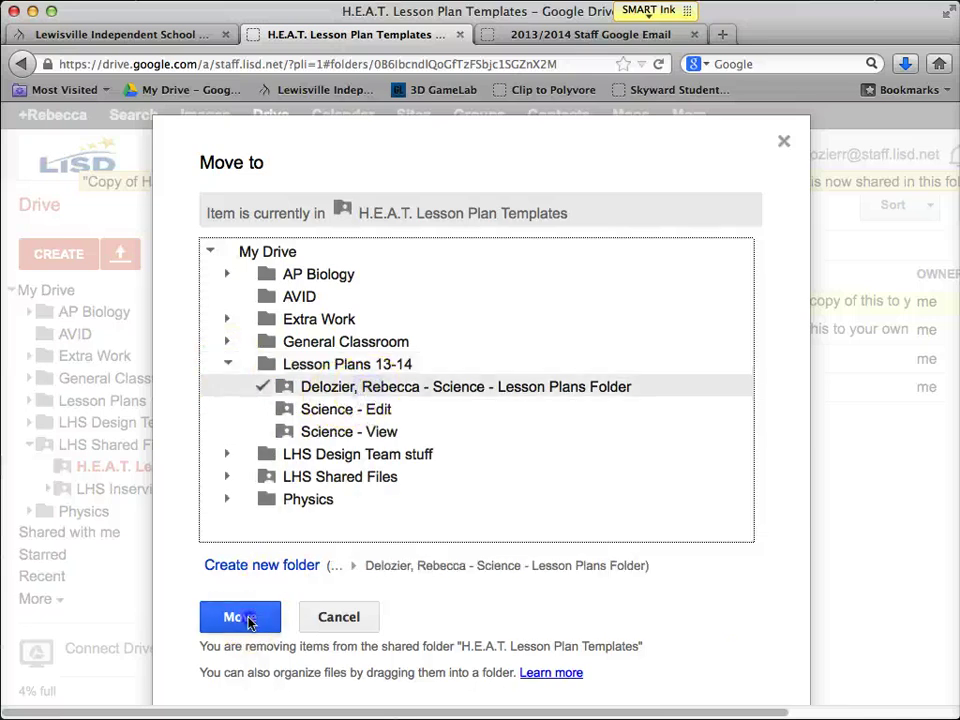
pyautogui.click(249, 618)
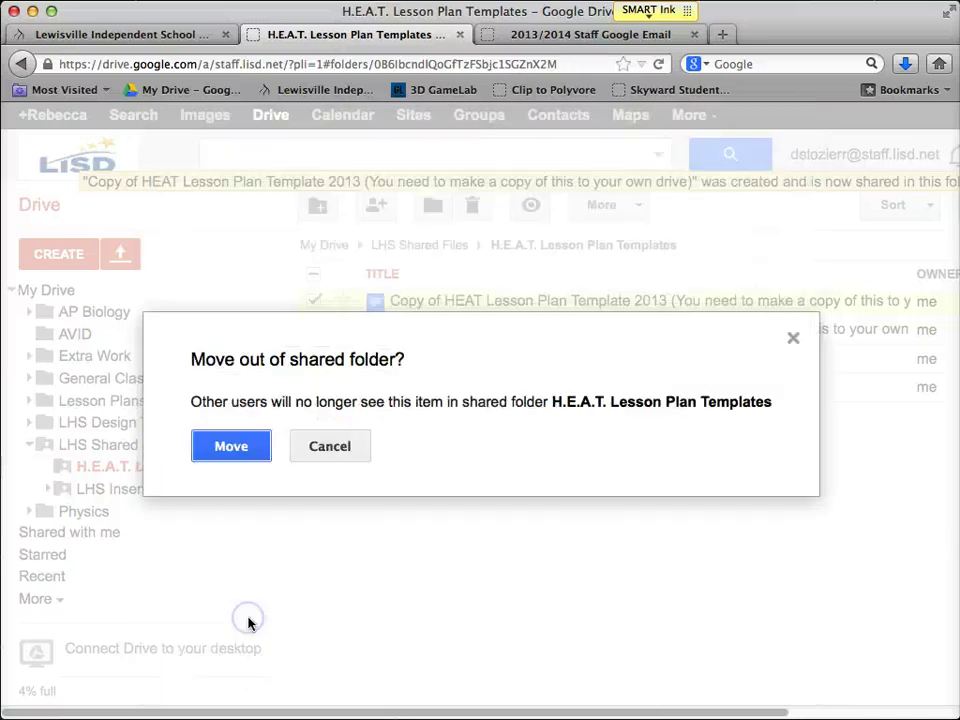
pyautogui.click(234, 446)
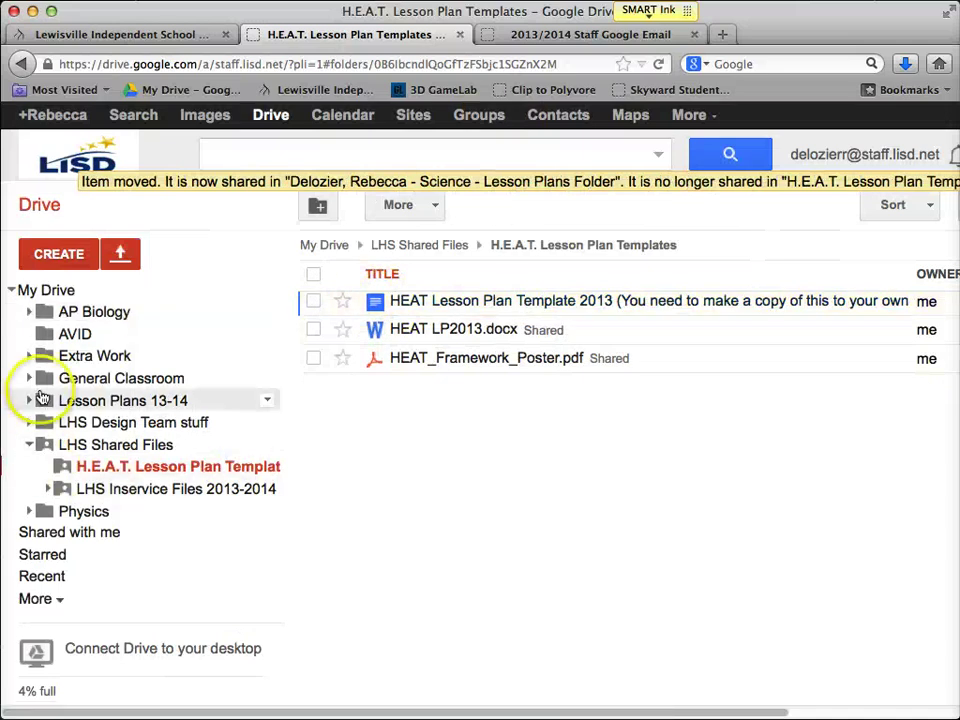
# Open the teacher's Science lesson plans folder under Lesson Plans 13-14 and check the files it contains.
pyautogui.click(46, 290)
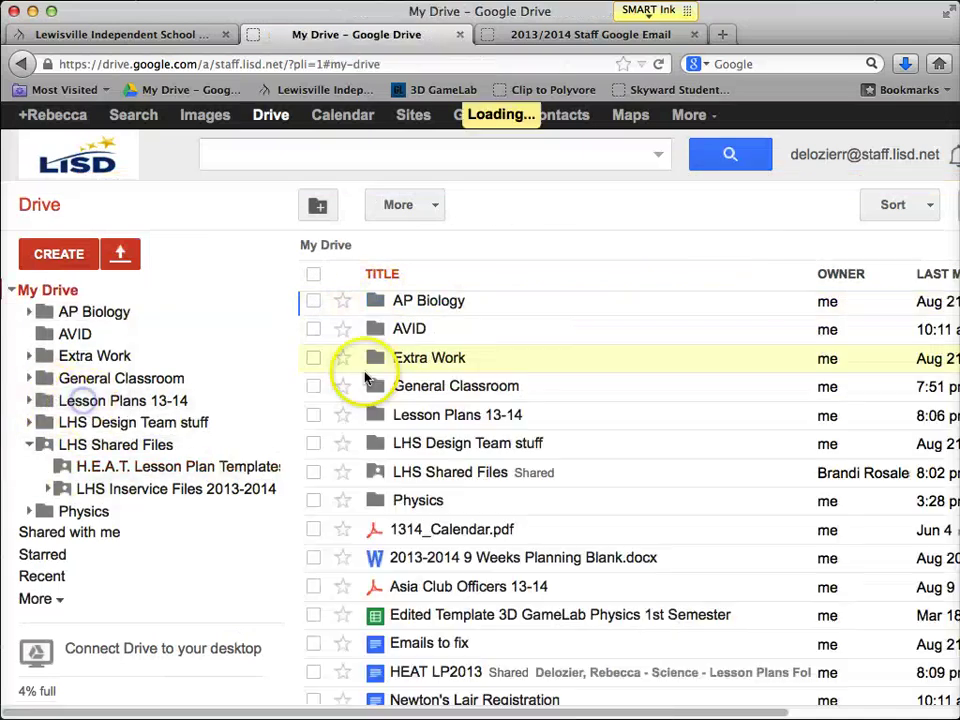
pyautogui.click(433, 418)
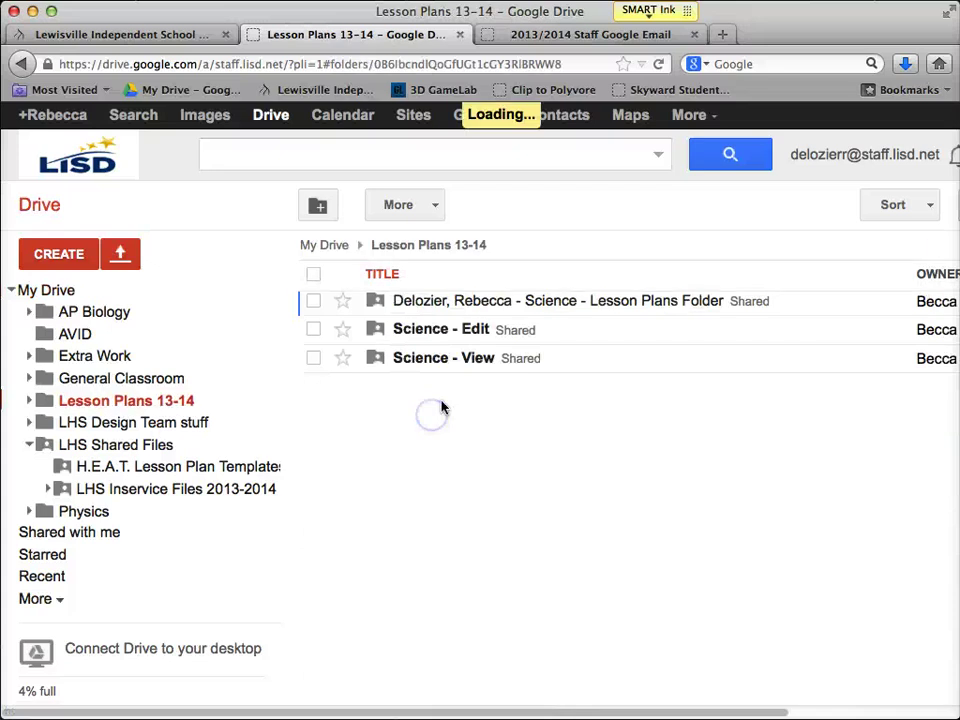
pyautogui.click(448, 311)
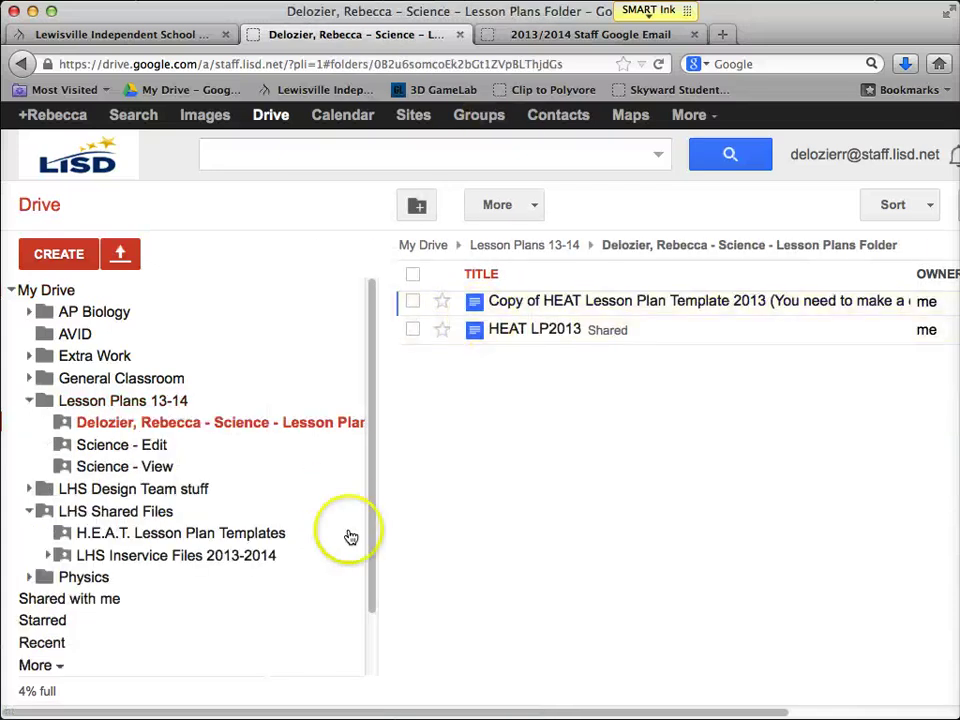
pyautogui.press('super+minus')
pyautogui.press('super+minus')
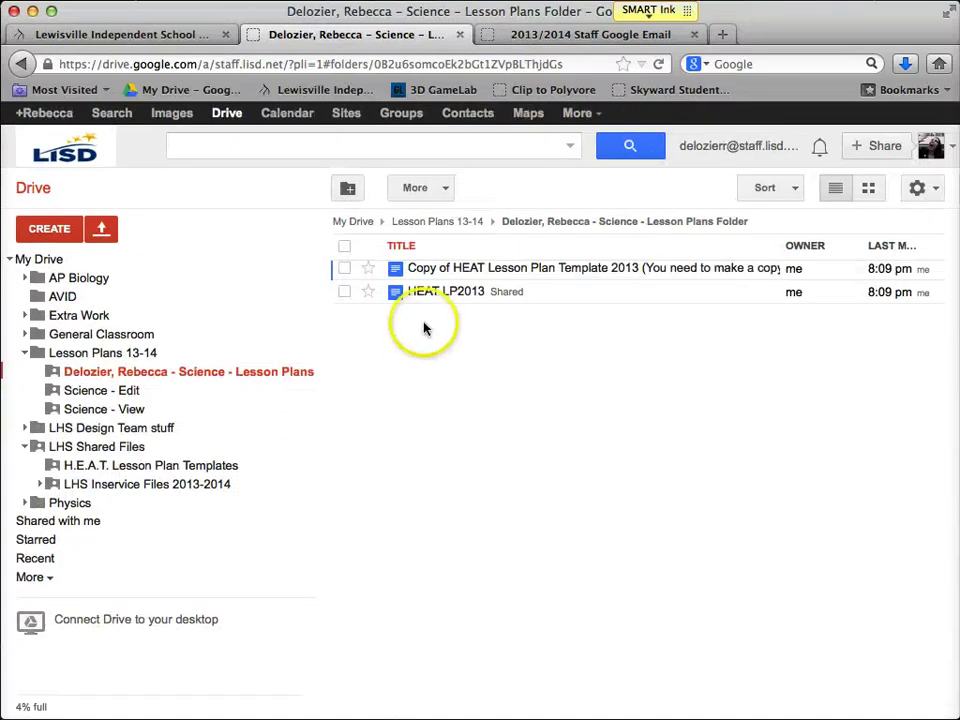
# Open the copy of HEAT Lesson Plan Template 2013 and look over its weekly table.
pyautogui.click(436, 268)
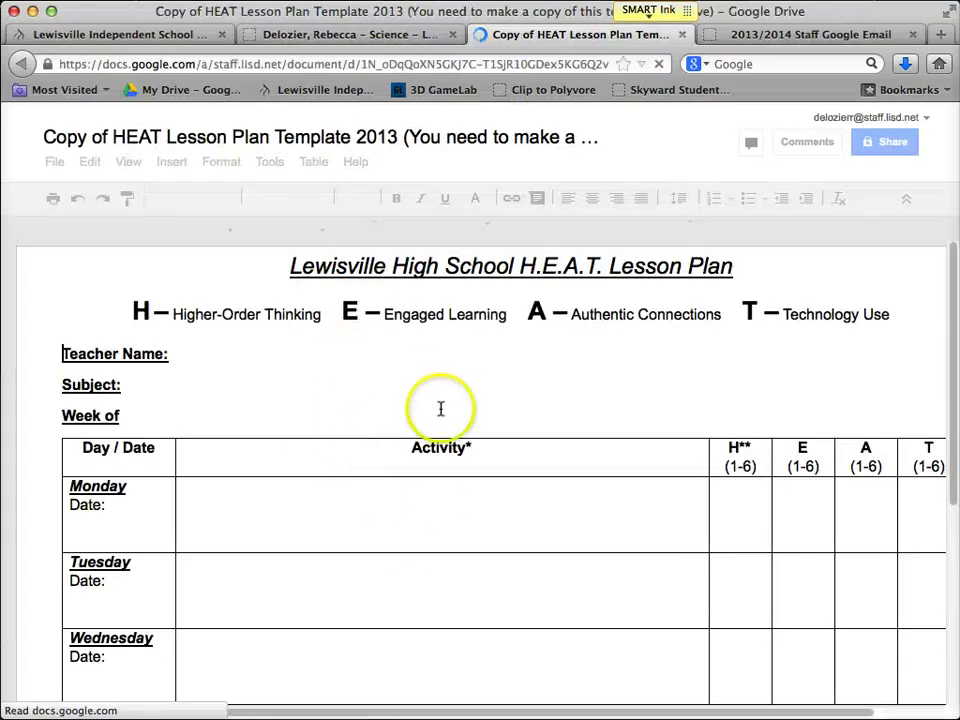
pyautogui.scroll(-3, 456, 512)
pyautogui.click(236, 328)
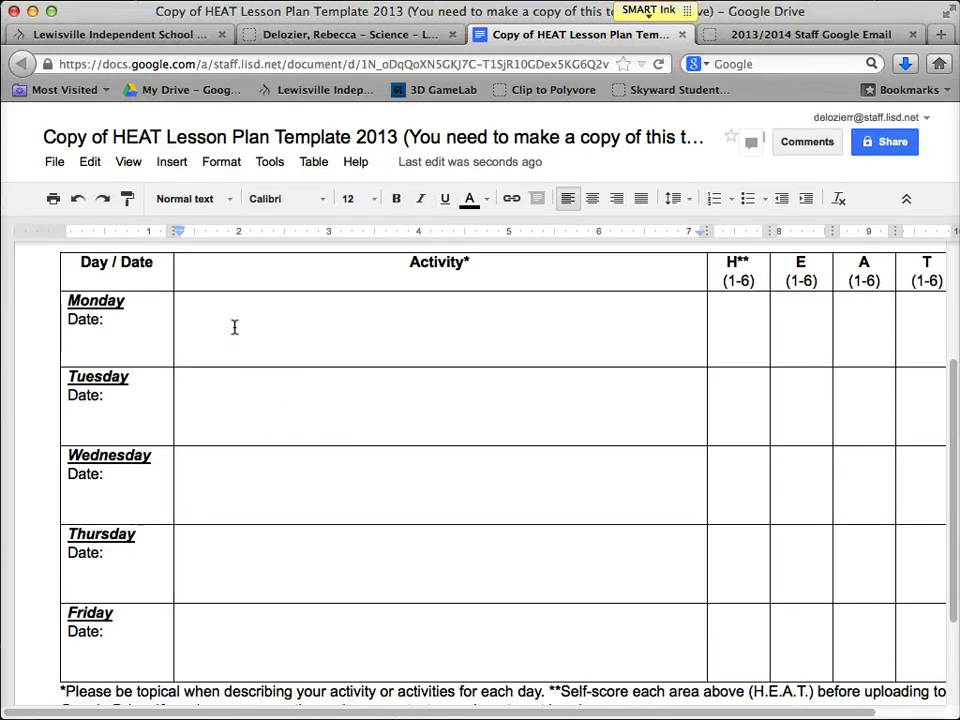
# Enter 8/26 as Monday's date and place the cursor in Monday's Activity cell.
pyautogui.click(133, 320)
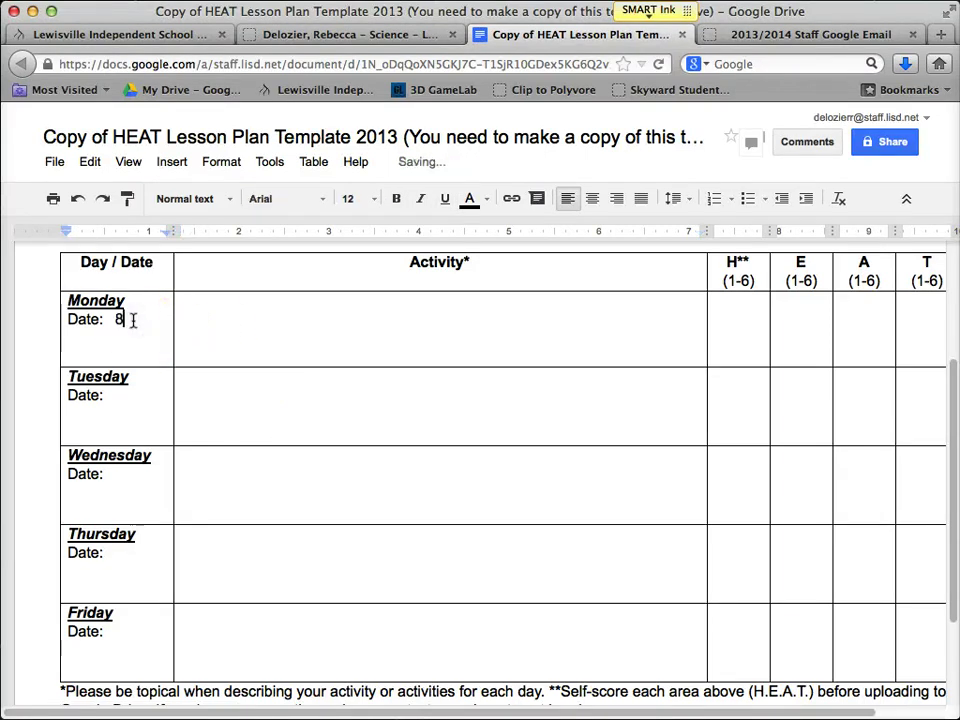
pyautogui.write('8/26')
pyautogui.click(236, 311)
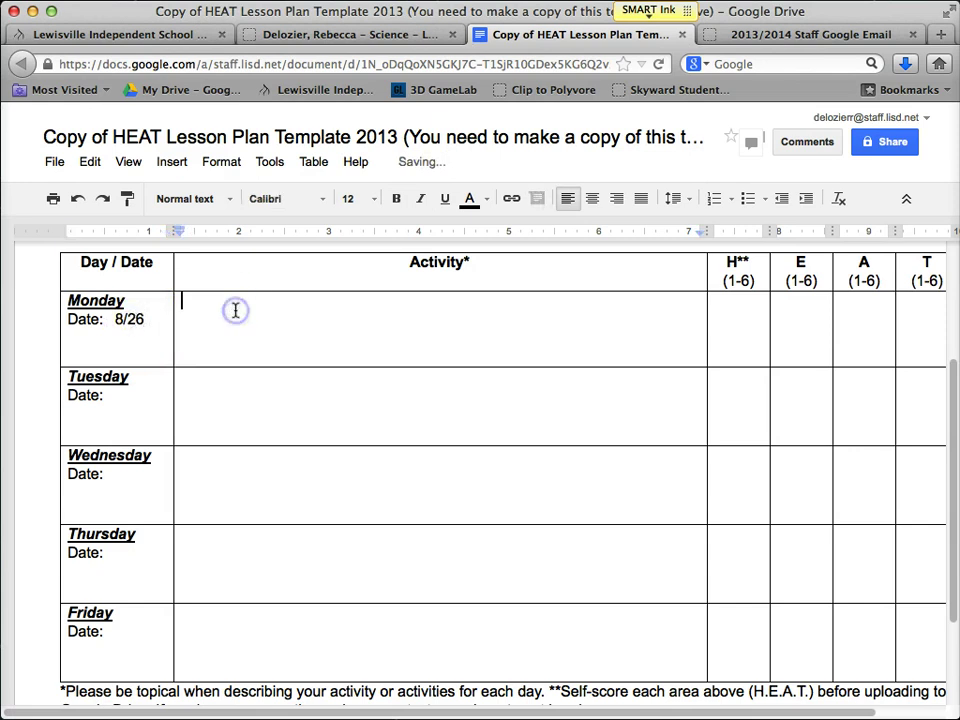